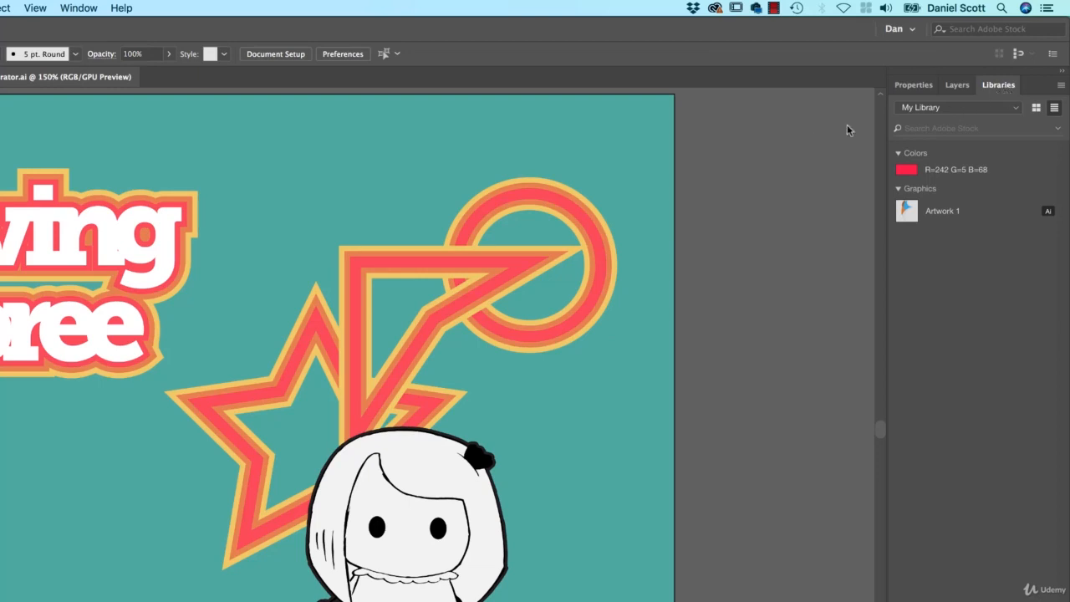
- Add the doll artwork to My Library as a graphic and rename it Katie
drag(368, 564, 992, 361)
double_click(949, 243)
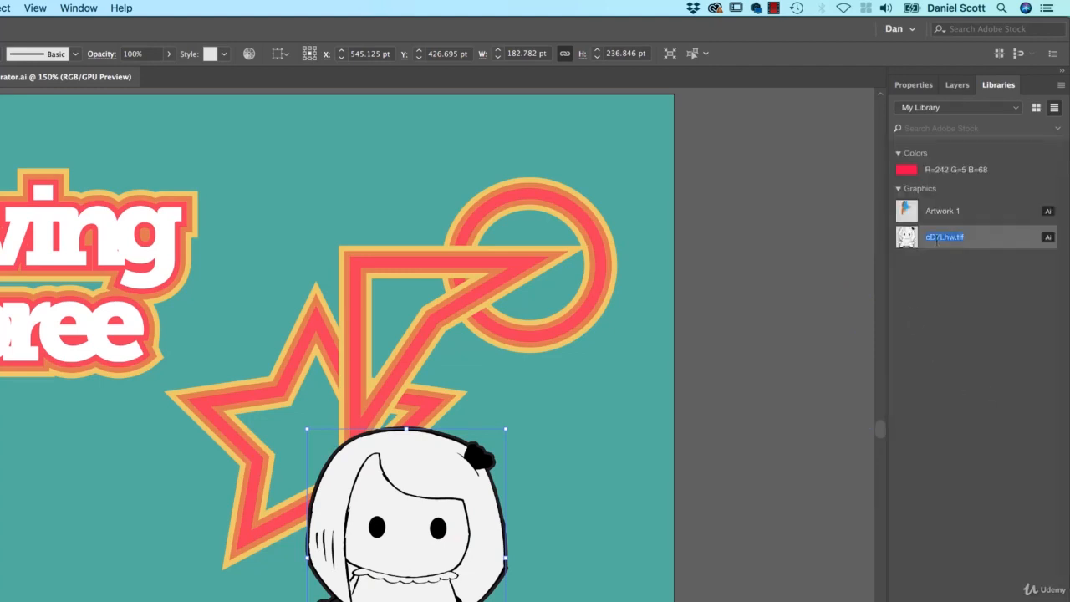
text(Katie)
- Place a linked instance of the Katie graphic across the artboard's right edge and an unlinked copy below it
drag(911, 240, 577, 214)
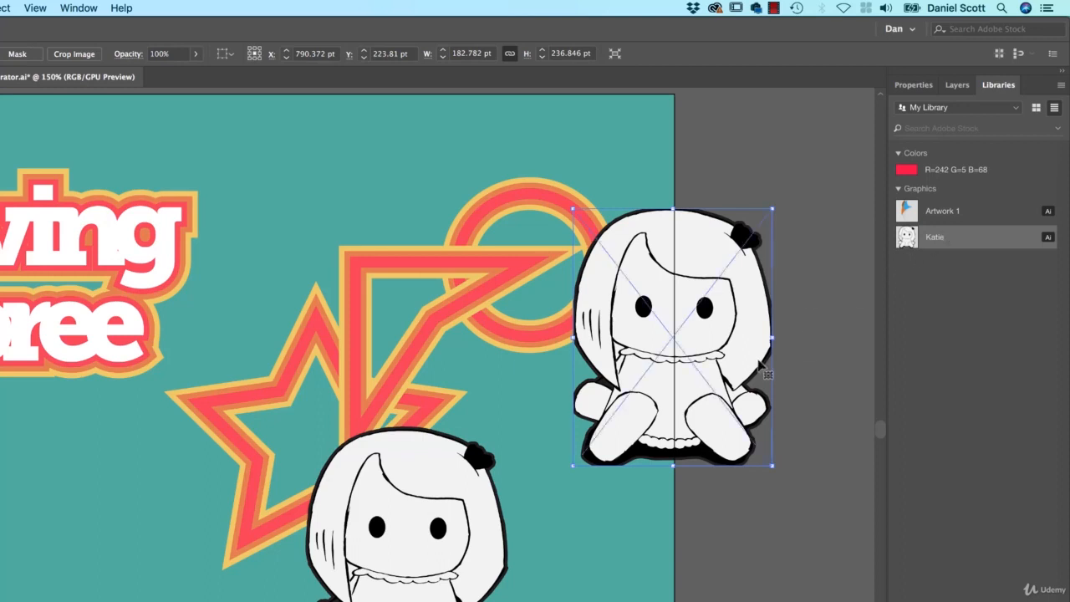
drag(907, 239, 680, 542)
click(641, 517)
drag(757, 577, 714, 536)
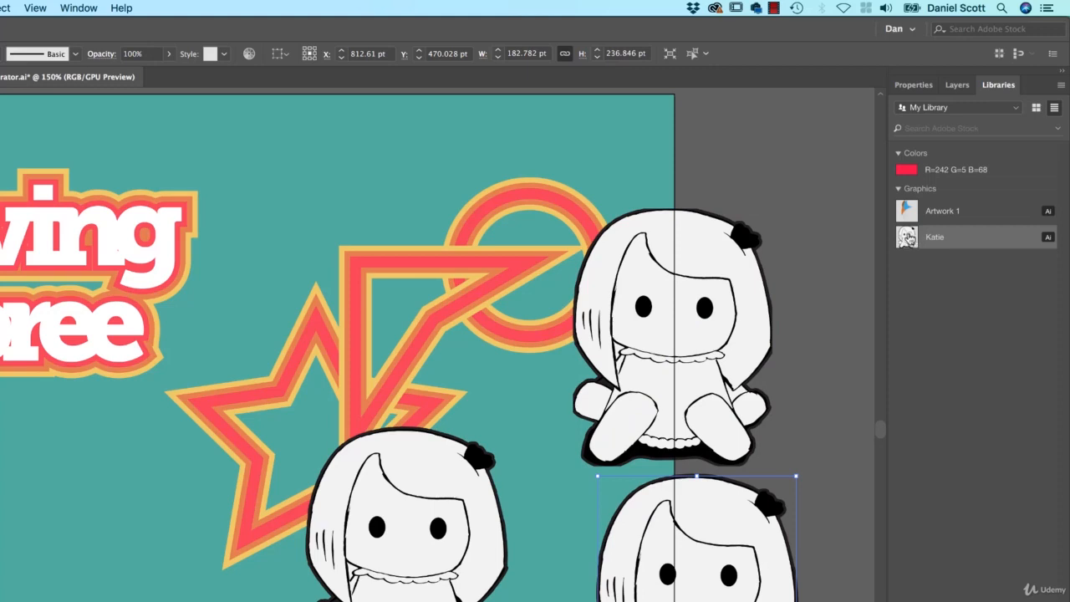
- Open the Katie library graphic for editing in its own document
double_click(907, 237)
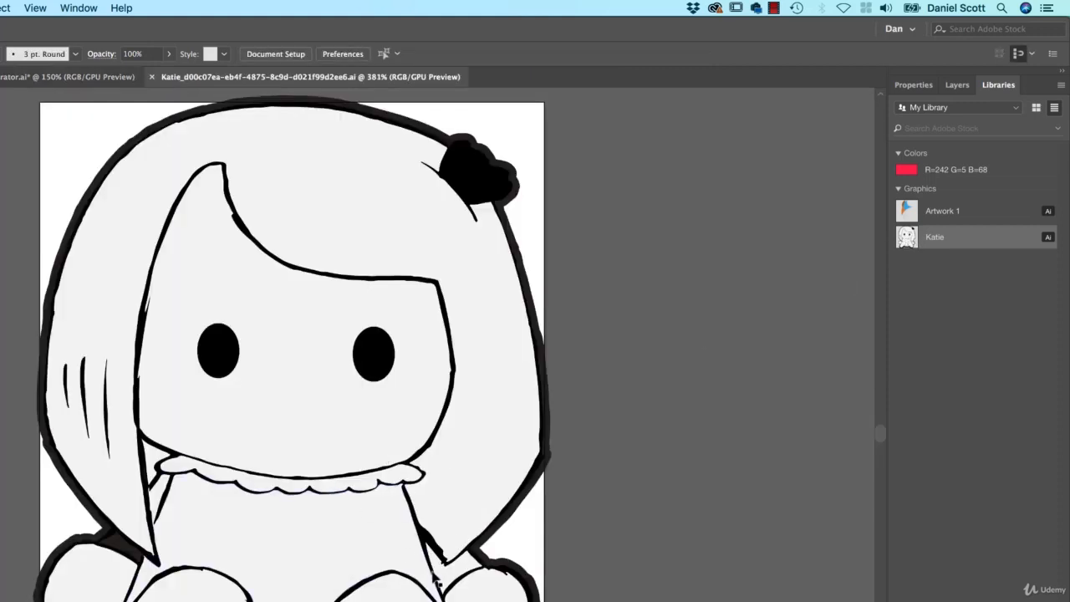
click(412, 413)
click(558, 365)
- Fill the doll's right-hand eye with the library colour R=242 G=5 B=68, and save and close the graphic's document
key(a)
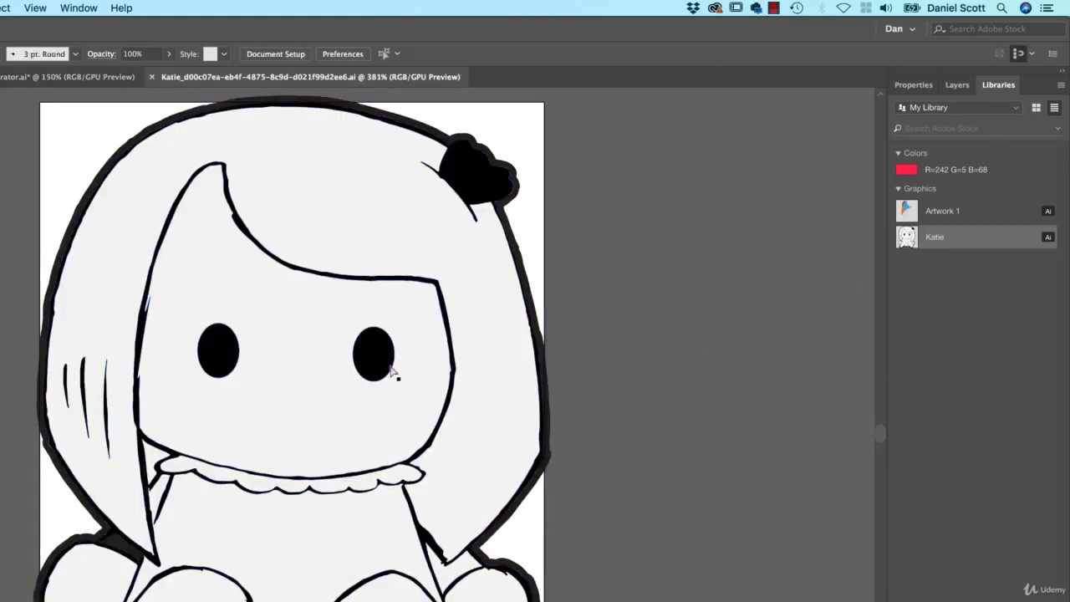
click(382, 366)
drag(377, 327, 419, 332)
key(super+z)
click(383, 342)
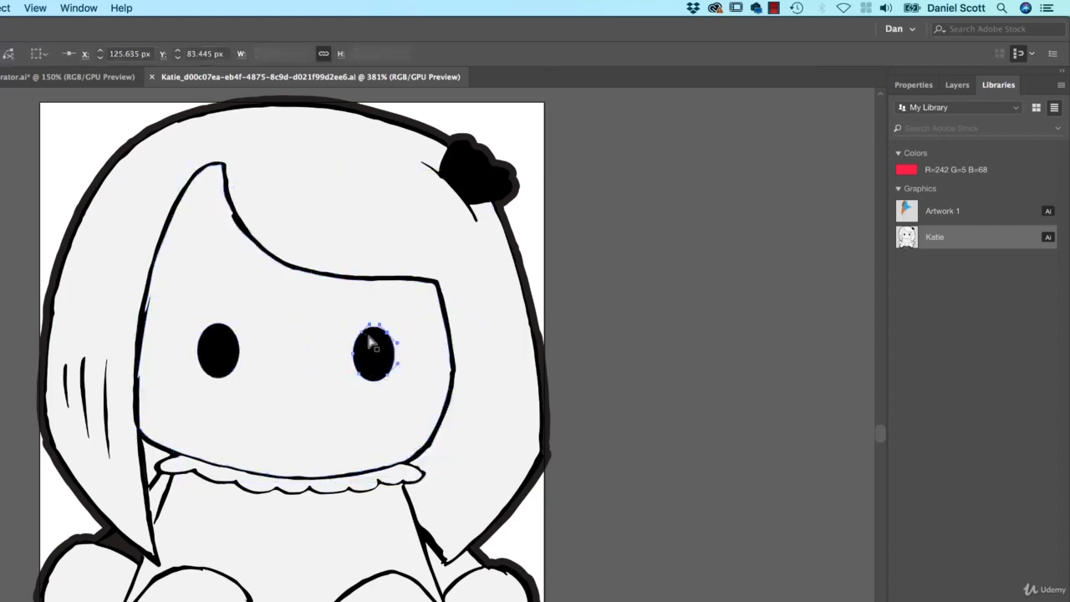
click(924, 173)
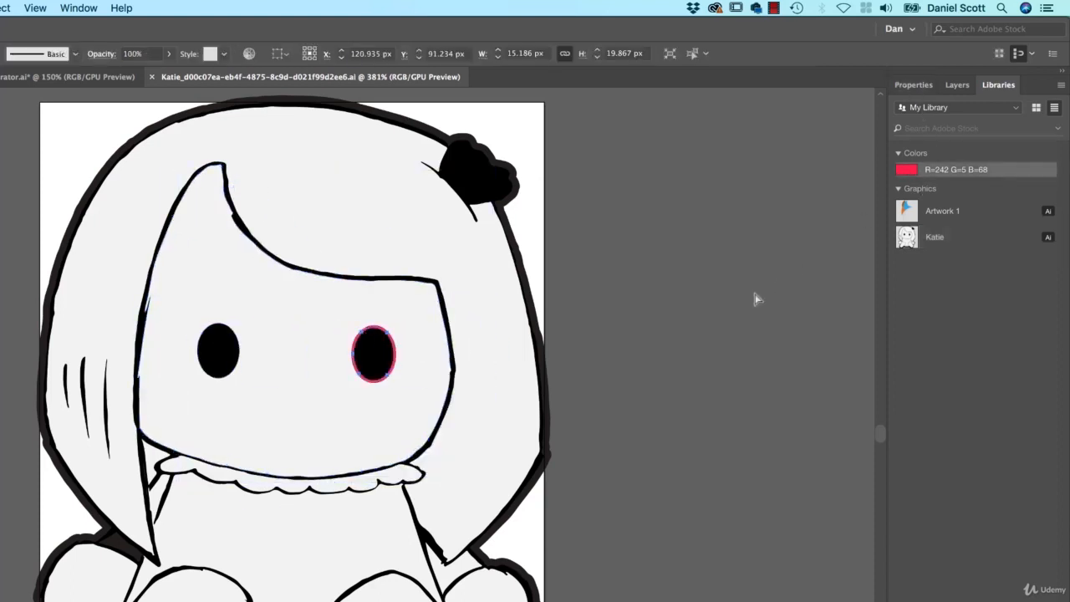
key(shift+x)
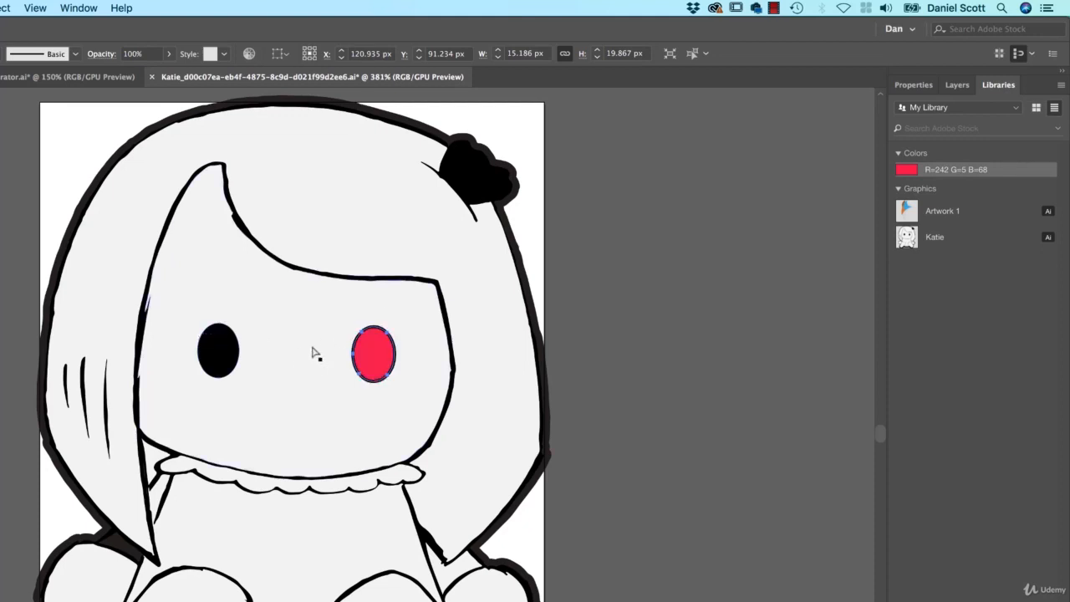
click(579, 368)
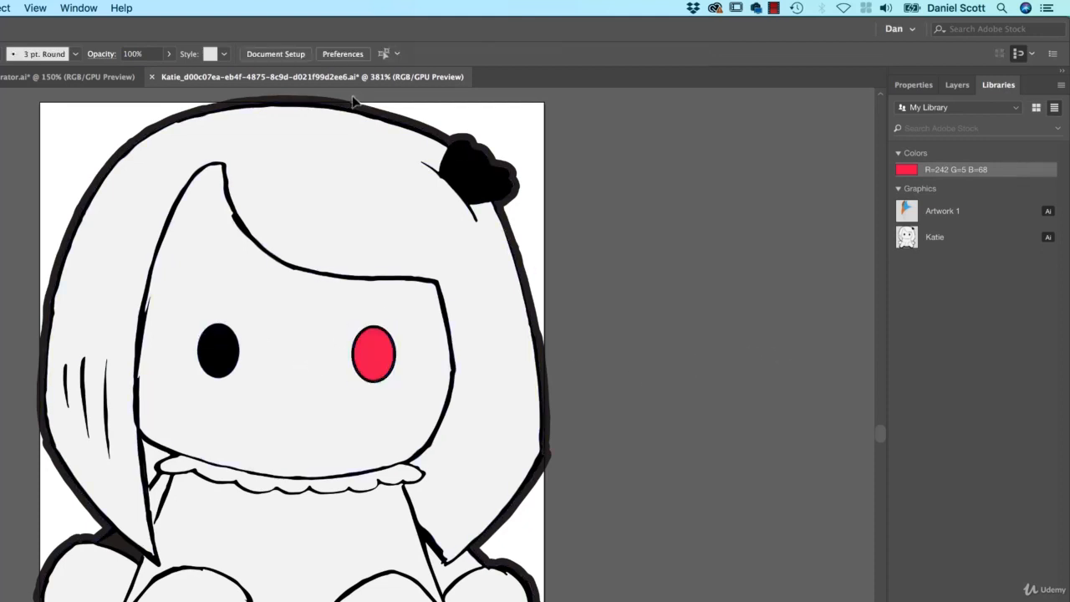
click(151, 76)
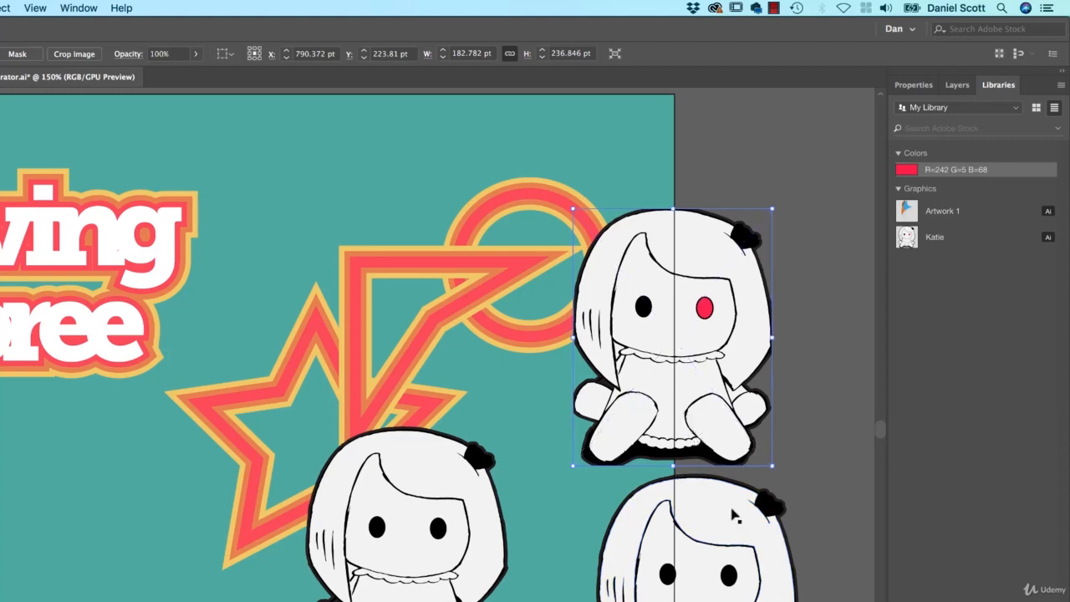
- Delete the linked doll and its unlinked copy at the artboard's right edge
key(Delete)
click(722, 538)
key(Delete)
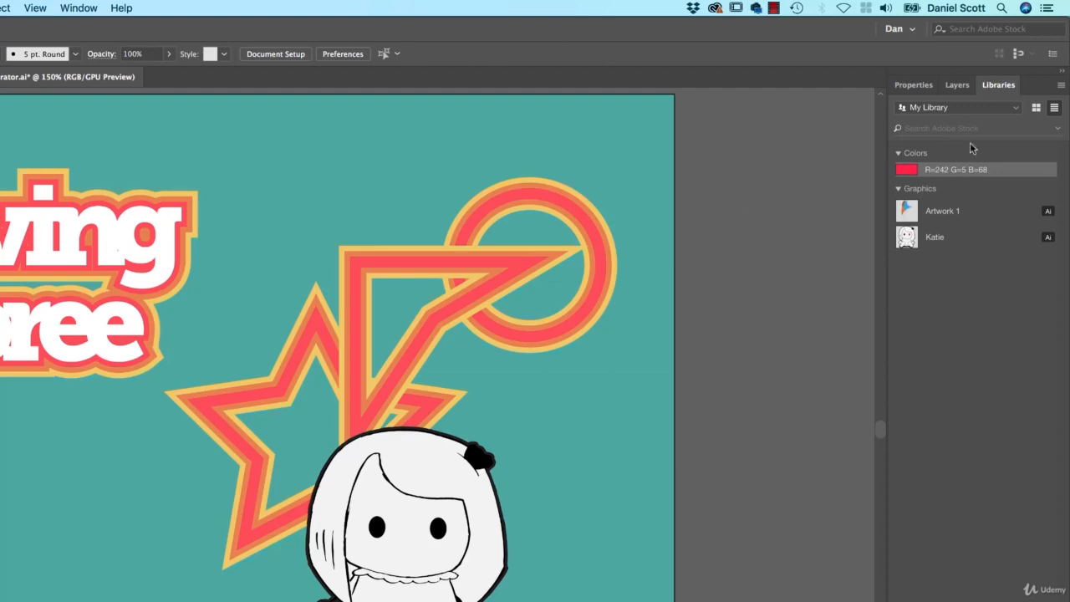
- Look through the list of available libraries
click(956, 107)
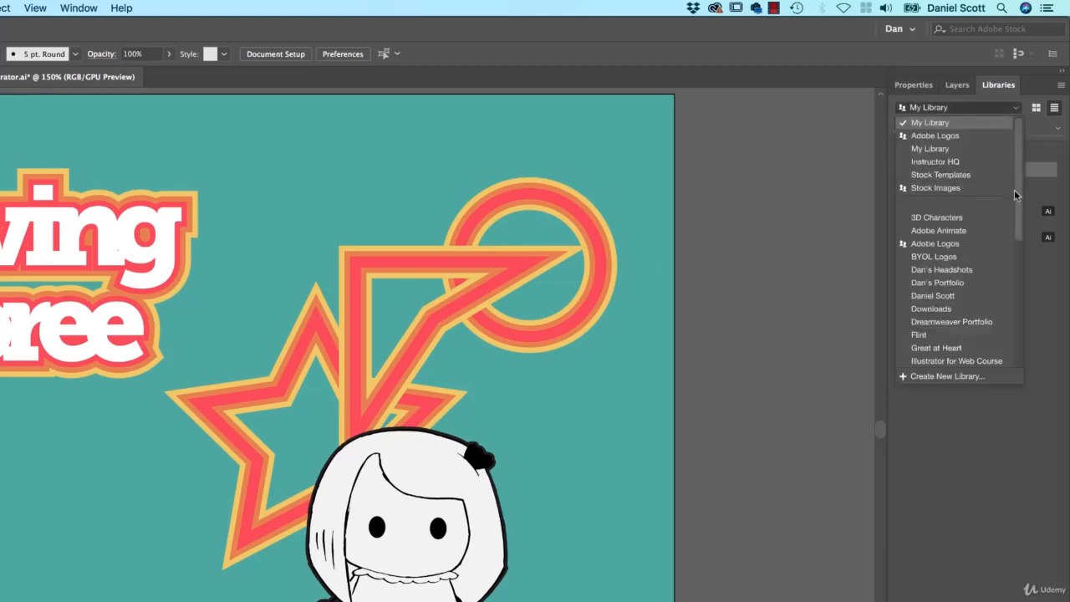
scroll(1019, 243, down, 3)
drag(1022, 257, 1020, 165)
click(1041, 305)
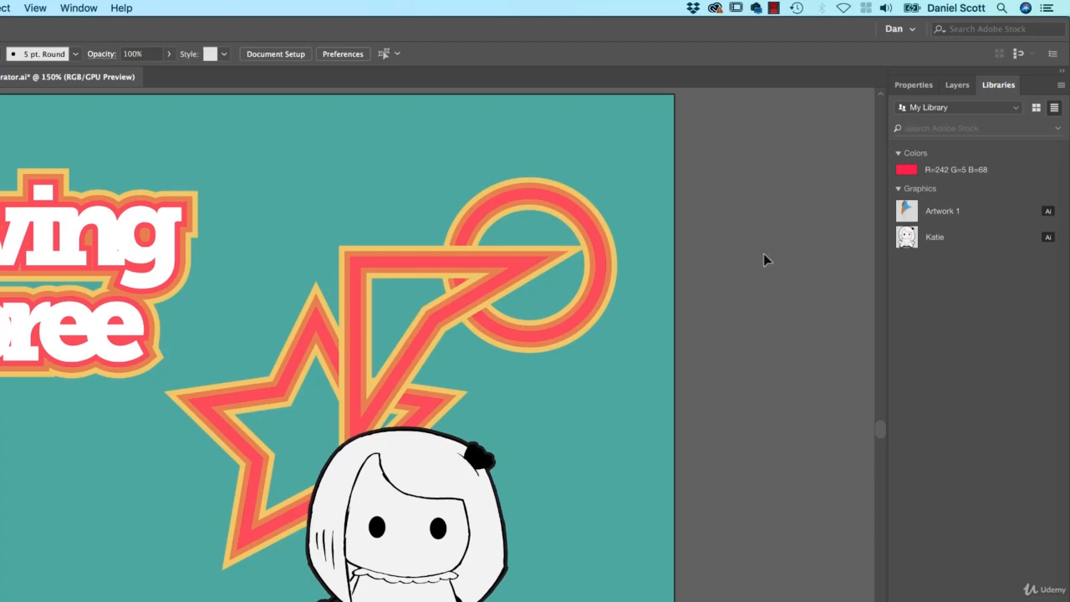
click(956, 85)
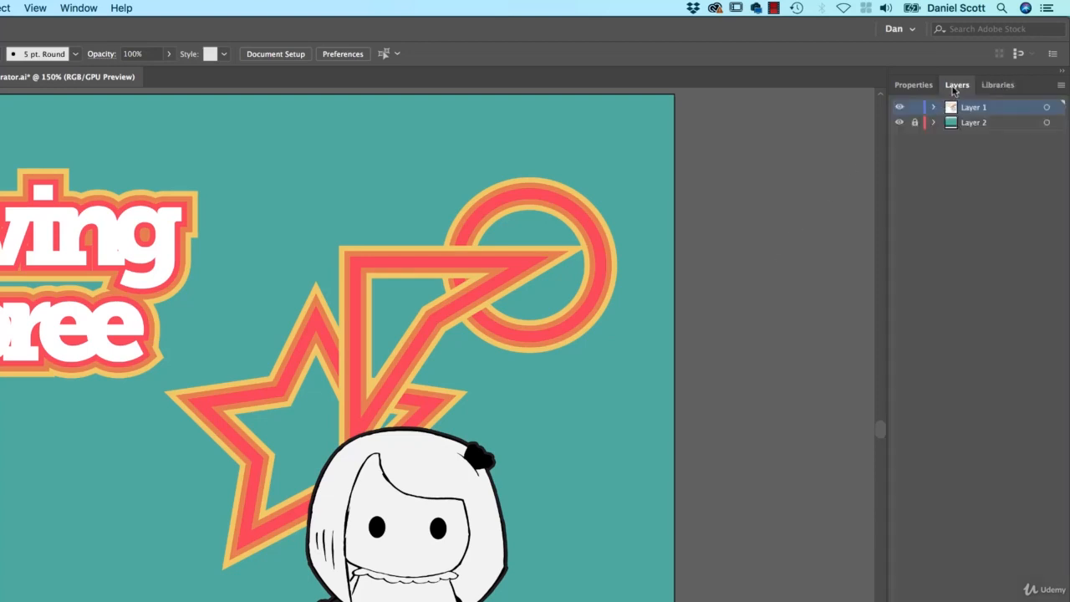
click(987, 88)
- Browse the colours and graphics in the Adobe Logos library, and return to the shared My Library
click(923, 108)
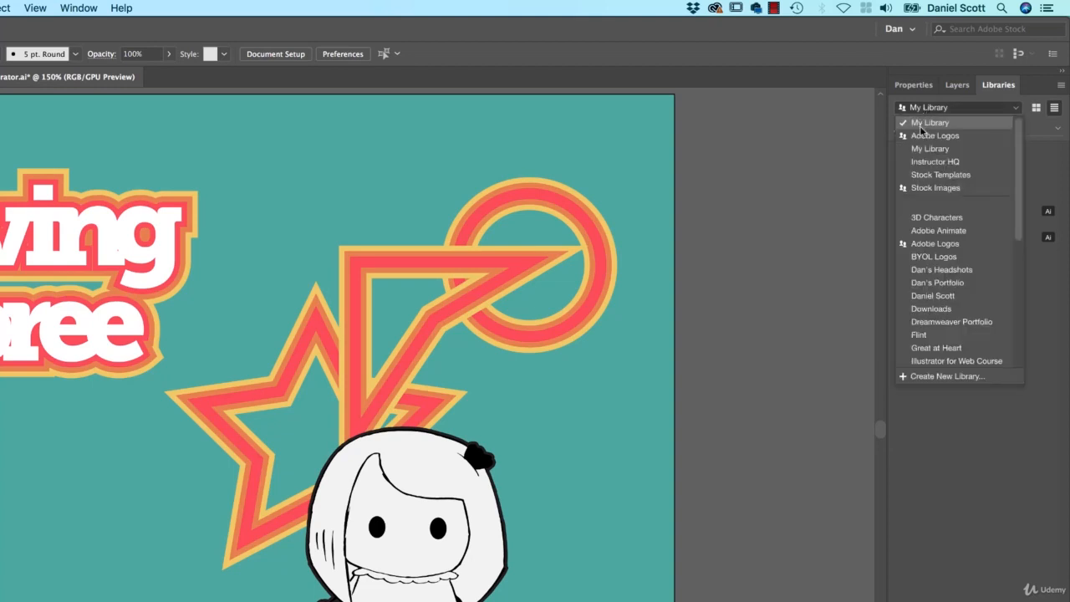
click(915, 138)
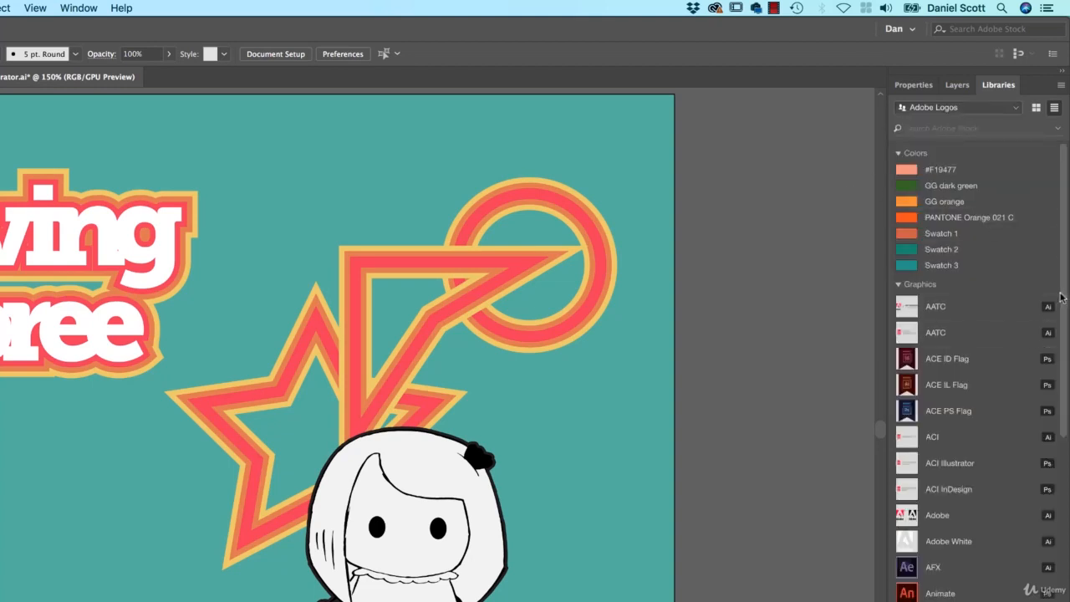
scroll(1055, 399, down, 3)
scroll(1055, 400, down, 10)
scroll(1057, 288, up, 15)
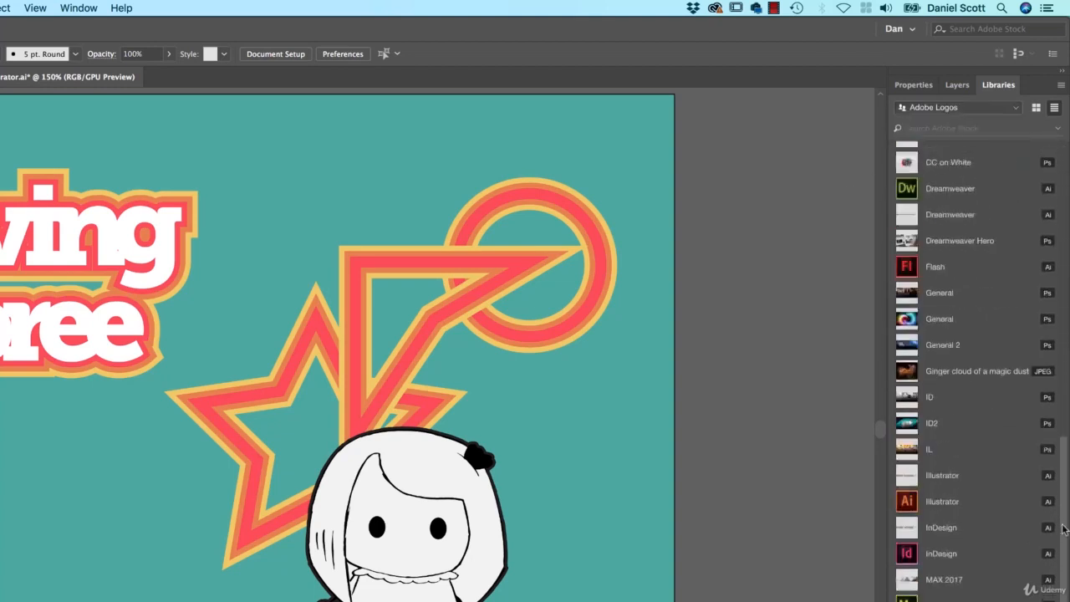
scroll(1056, 287, down, 10)
scroll(1056, 288, up, 10)
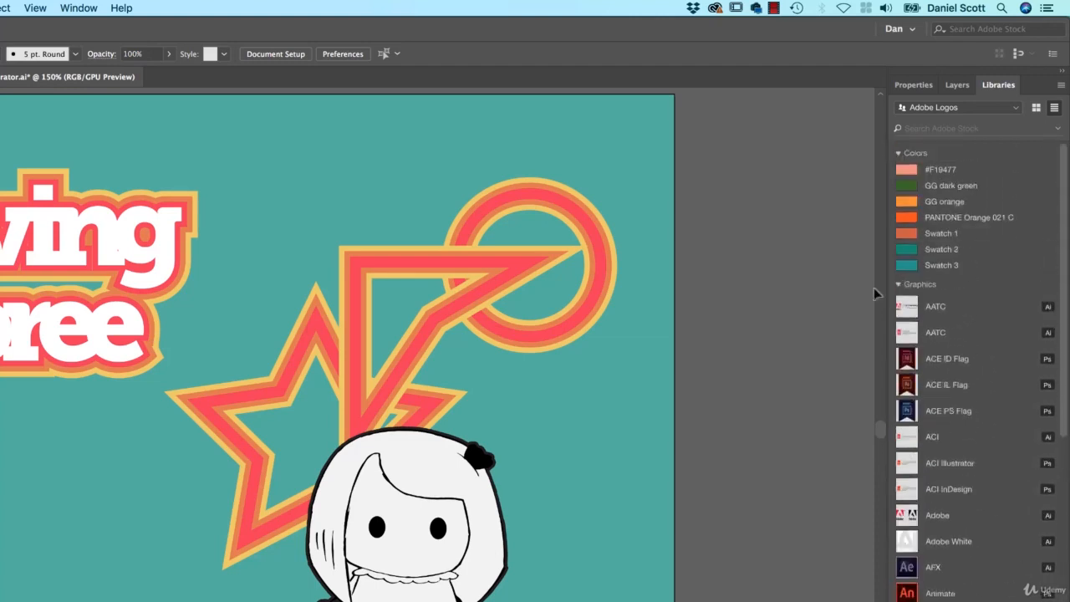
click(974, 109)
click(927, 132)
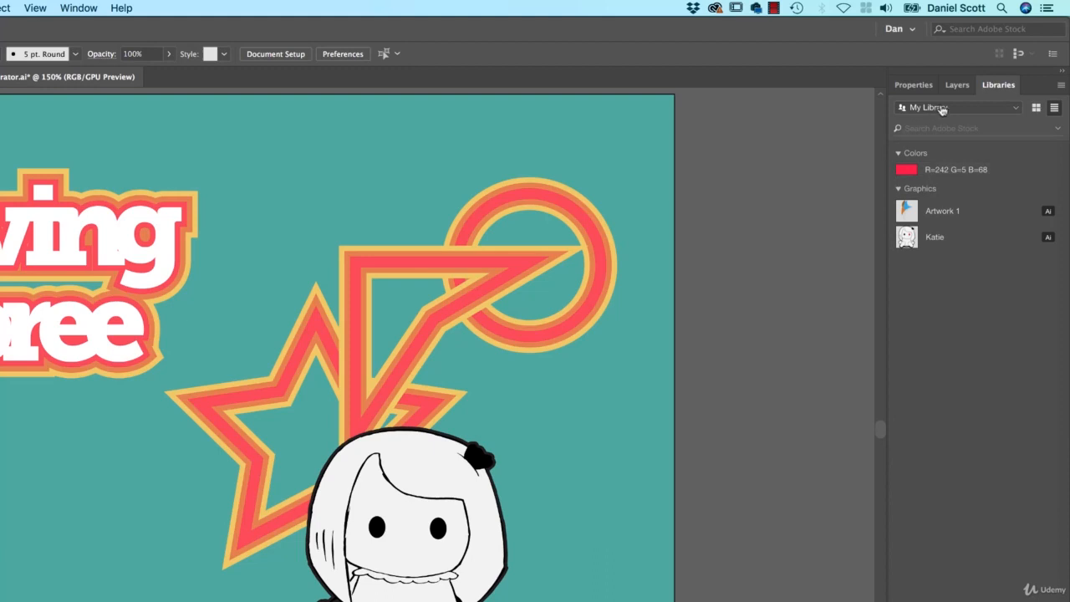
click(1062, 85)
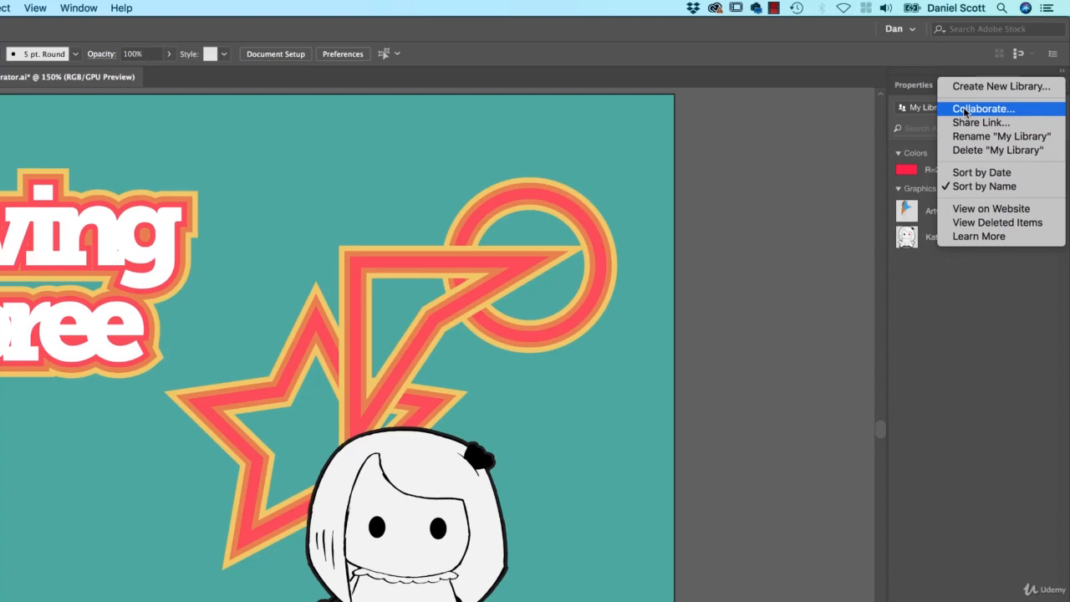
click(911, 242)
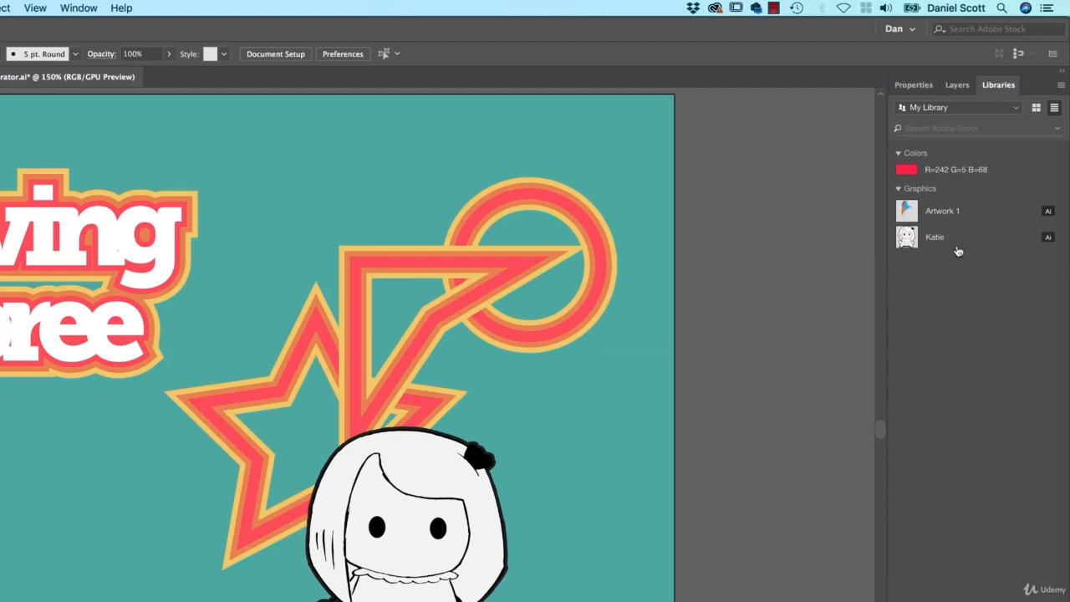
click(944, 109)
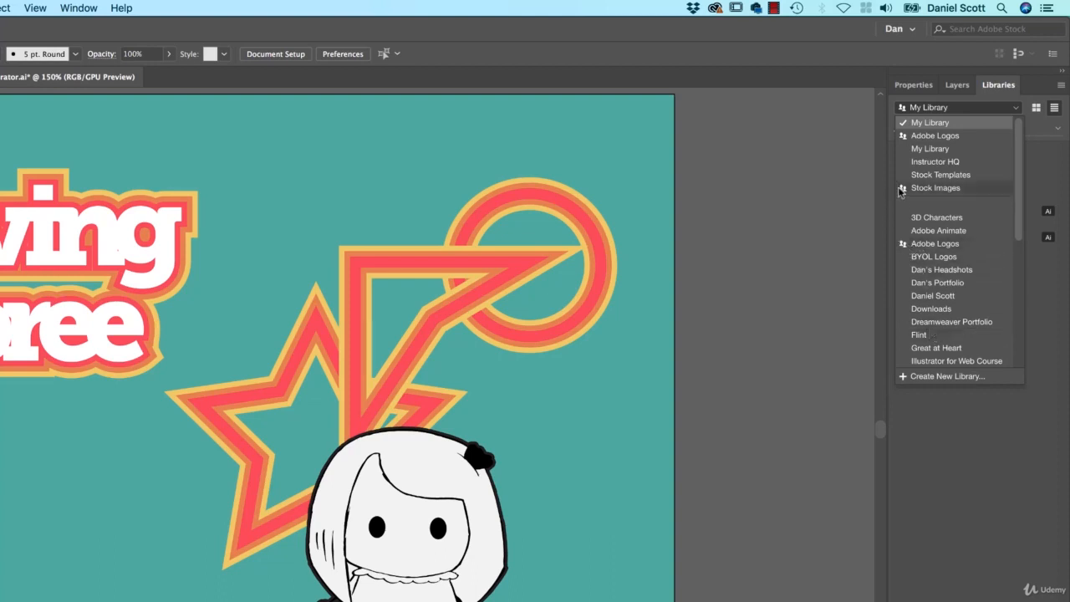
click(992, 121)
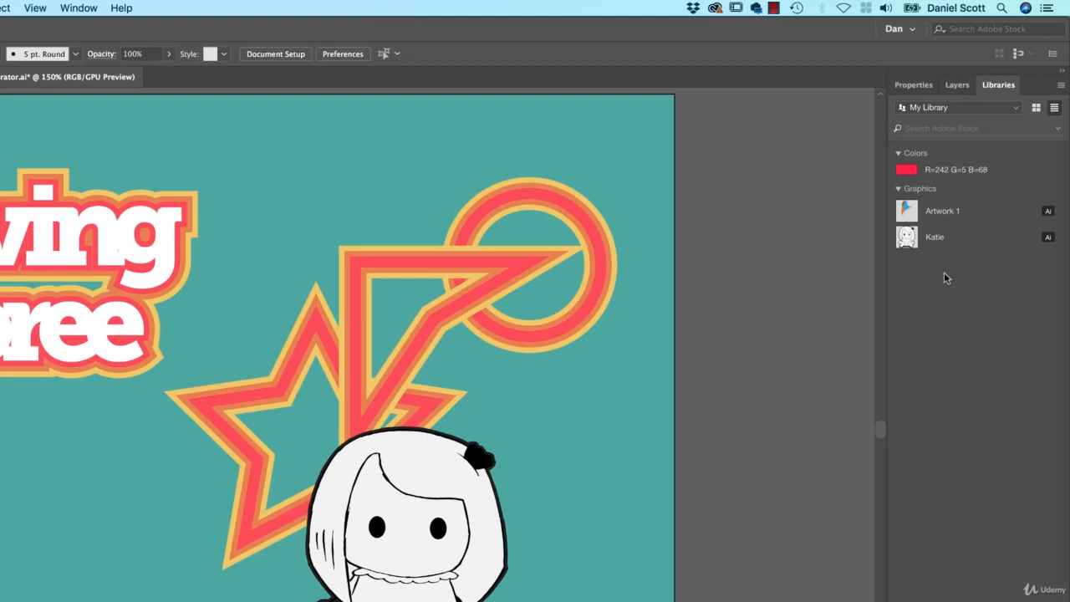
- Delete the Katie graphic from My Library
click(920, 244)
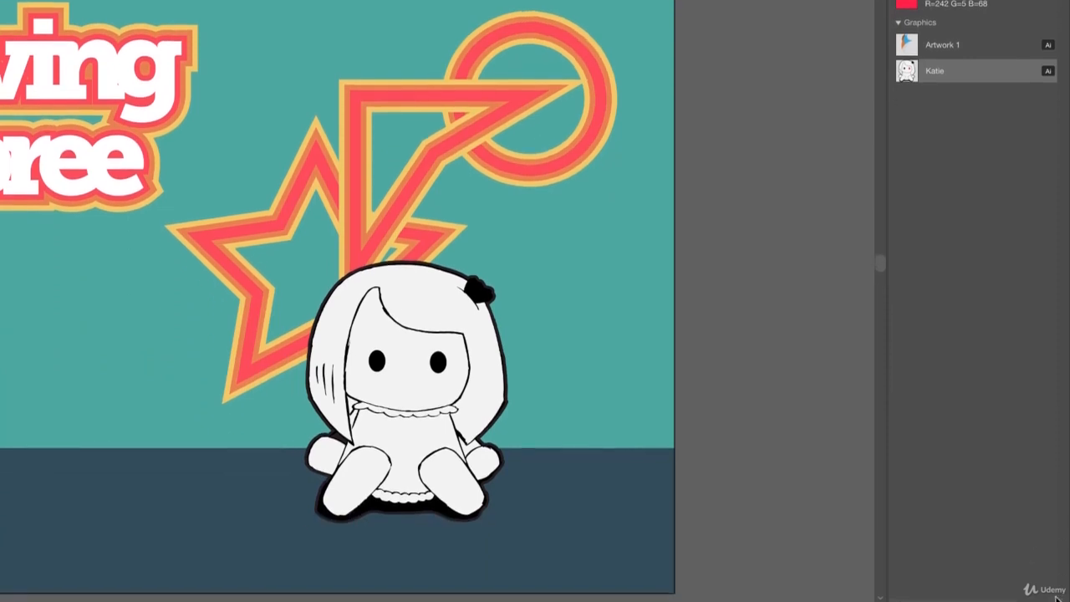
click(1057, 592)
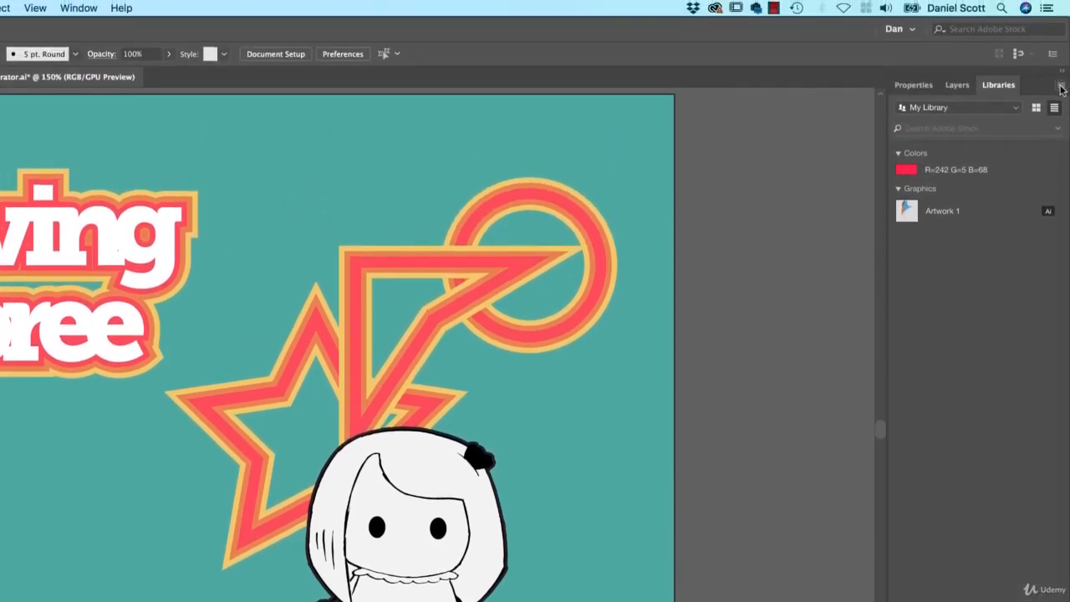
- Share My Library by link and look over its public page in Chrome
click(1062, 85)
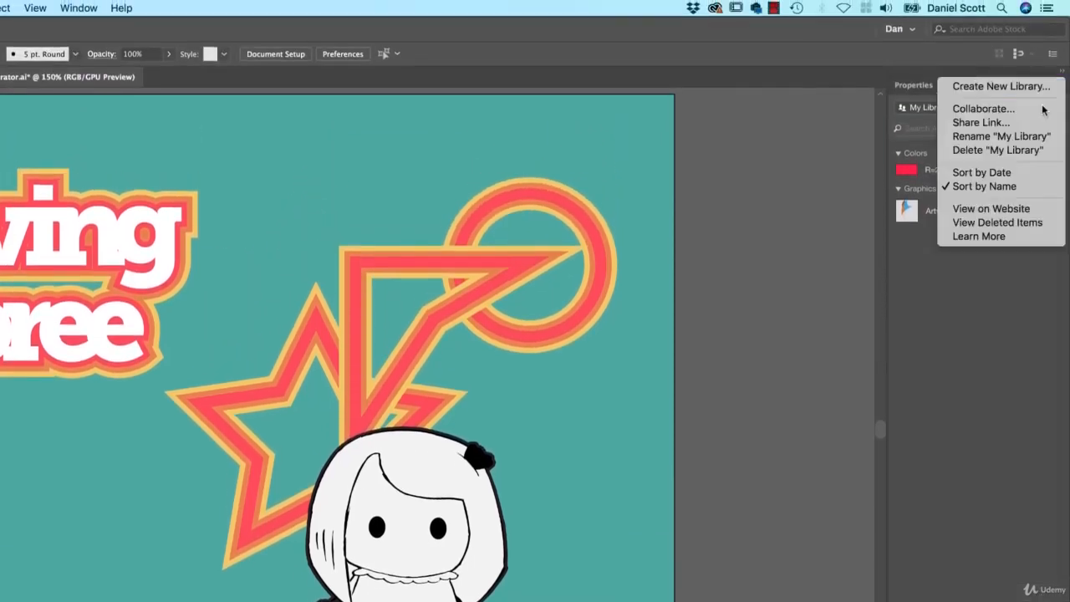
click(970, 305)
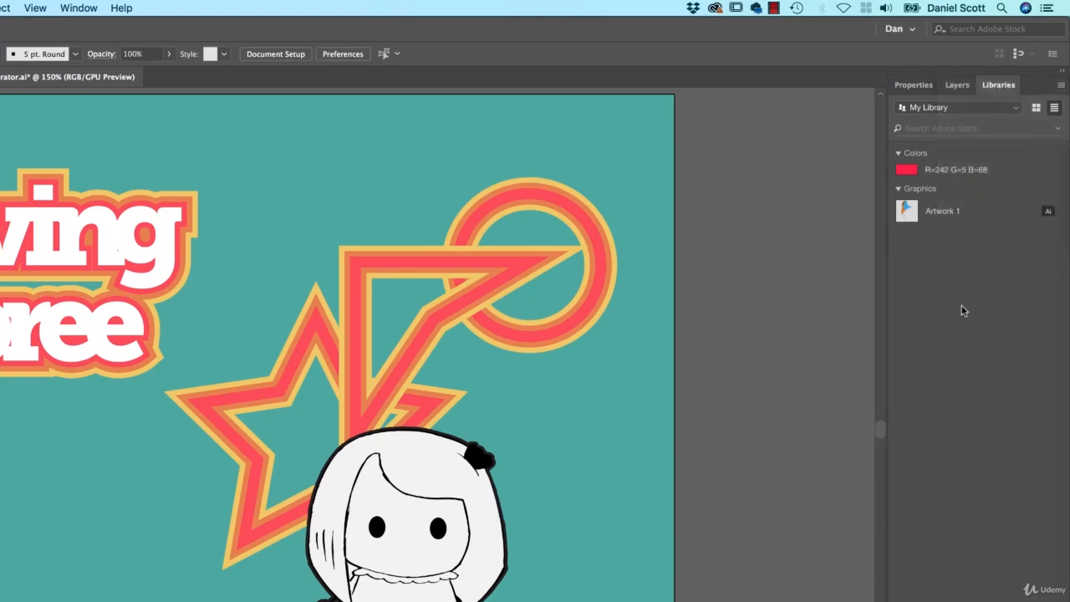
click(1061, 85)
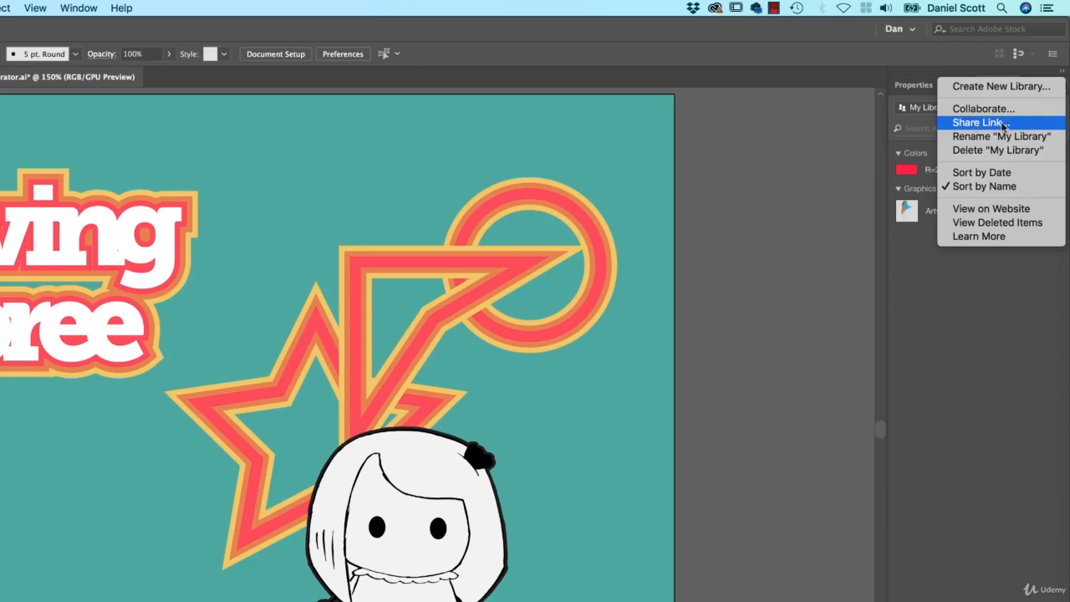
click(998, 123)
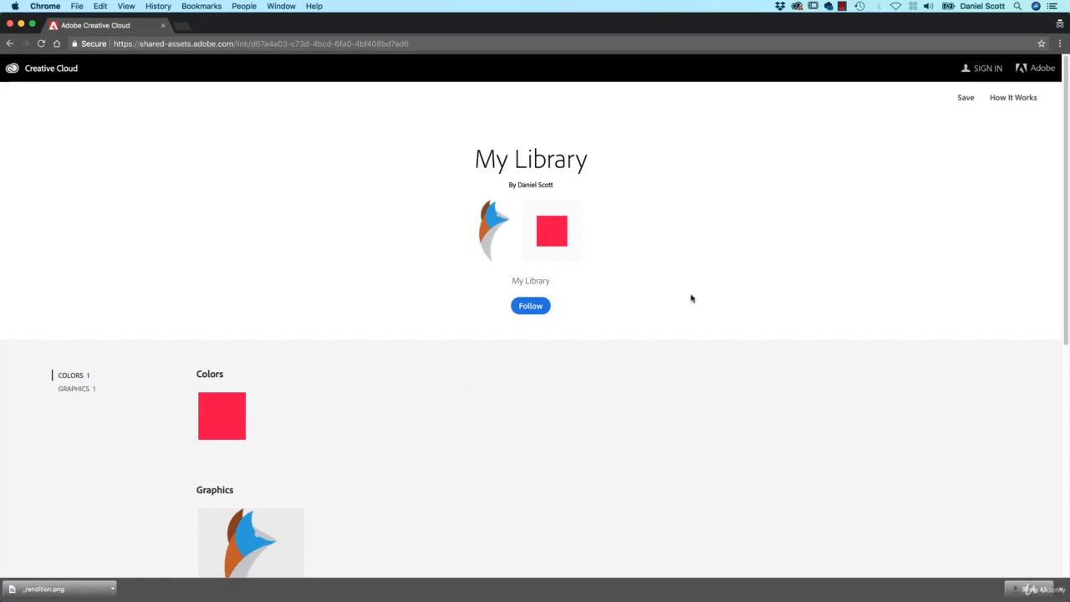
scroll(654, 373, down, 2)
scroll(654, 373, up, 2)
scroll(449, 368, down, 3)
scroll(449, 368, up, 3)
- Add the doll artwork to My Library in Illustrator and refresh the library's shared page in Chrome
key(super+Tab)
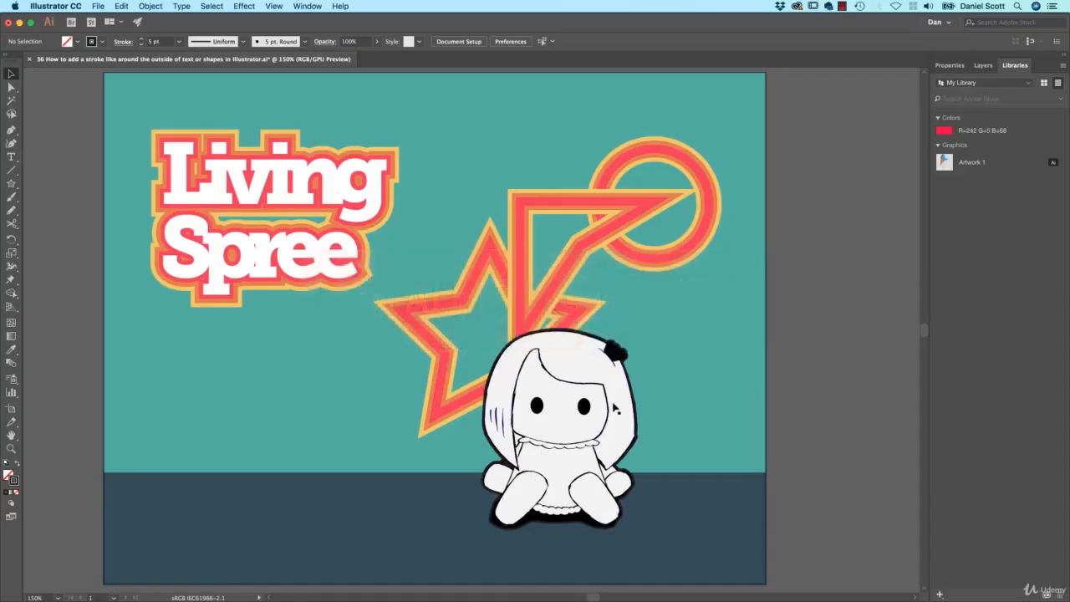
drag(615, 407, 910, 276)
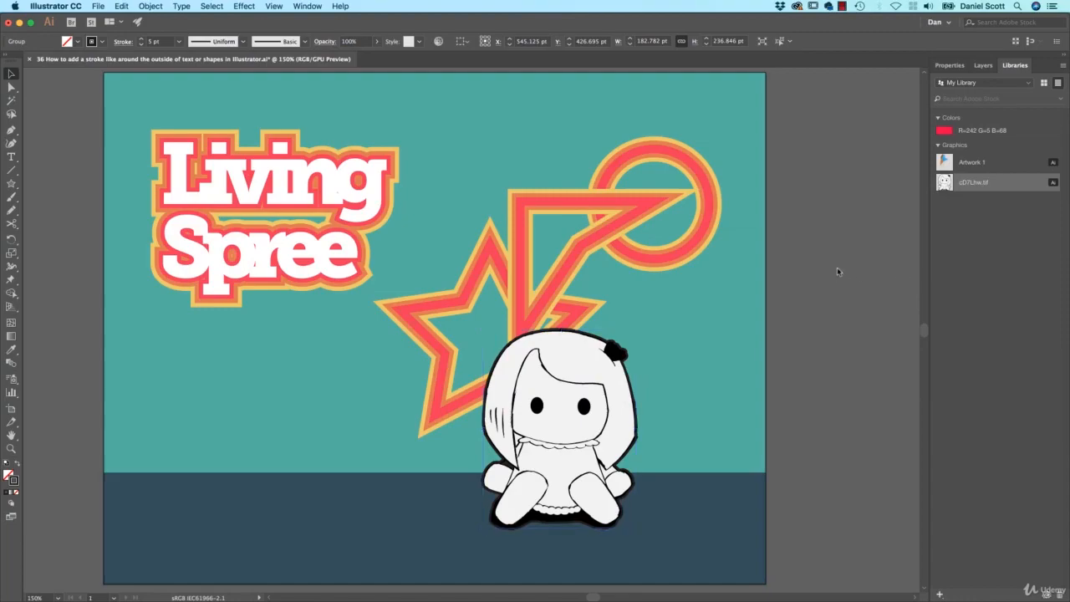
key(super+Tab)
key(super+r)
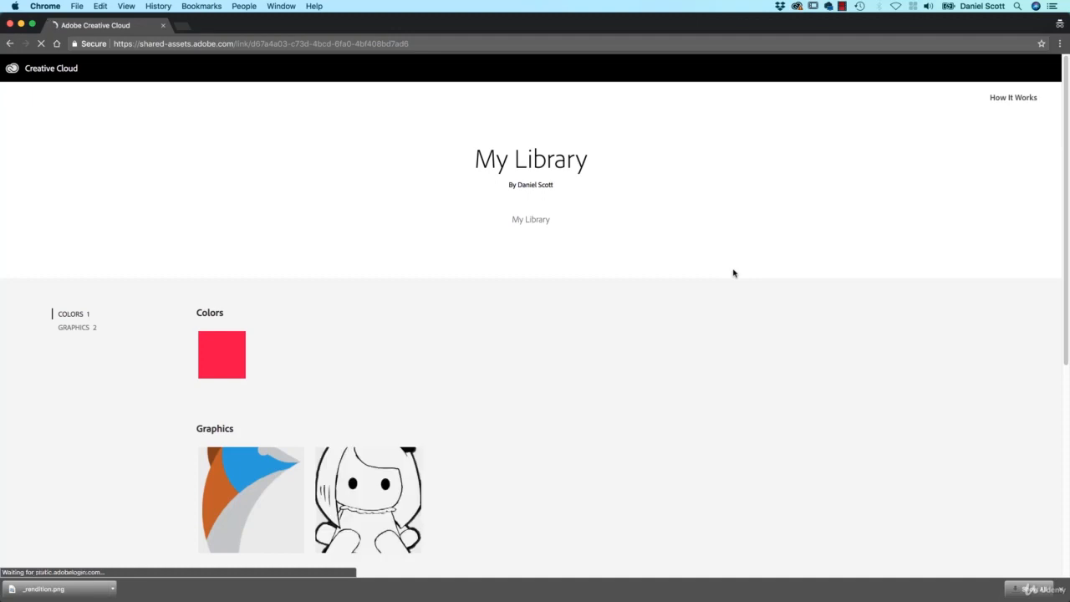
- Preview the doll graphic on the shared library page and check the options for saving its image
scroll(723, 292, down, 3)
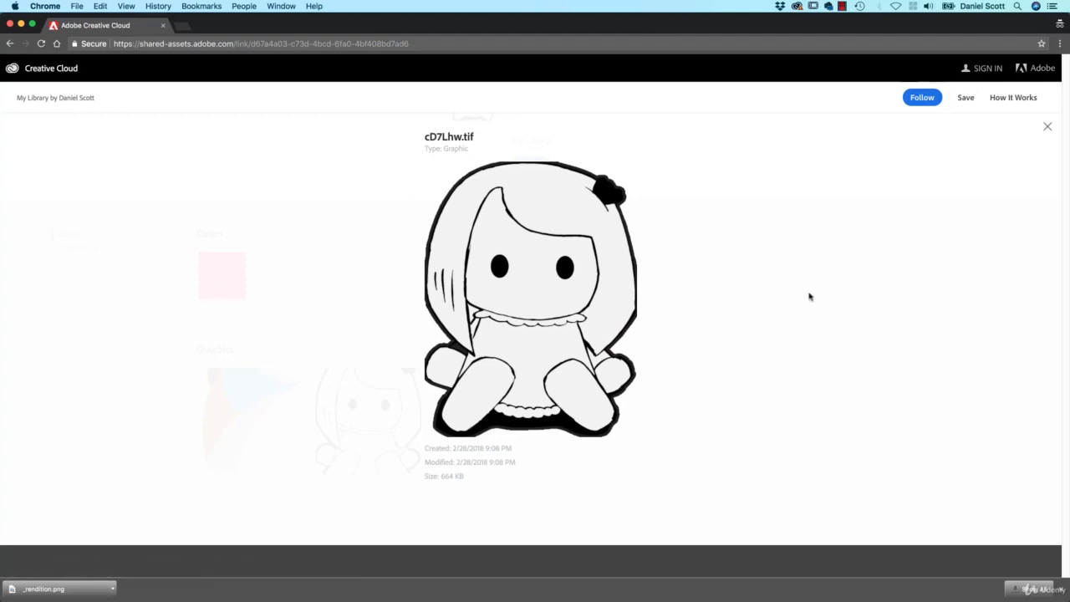
right_click(619, 280)
click(650, 296)
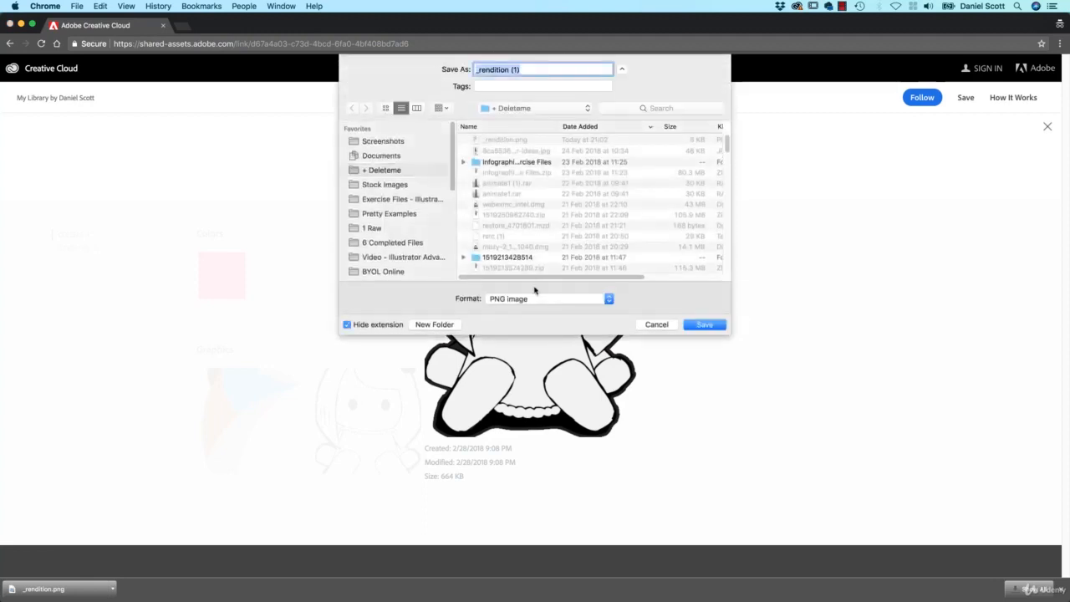
click(656, 325)
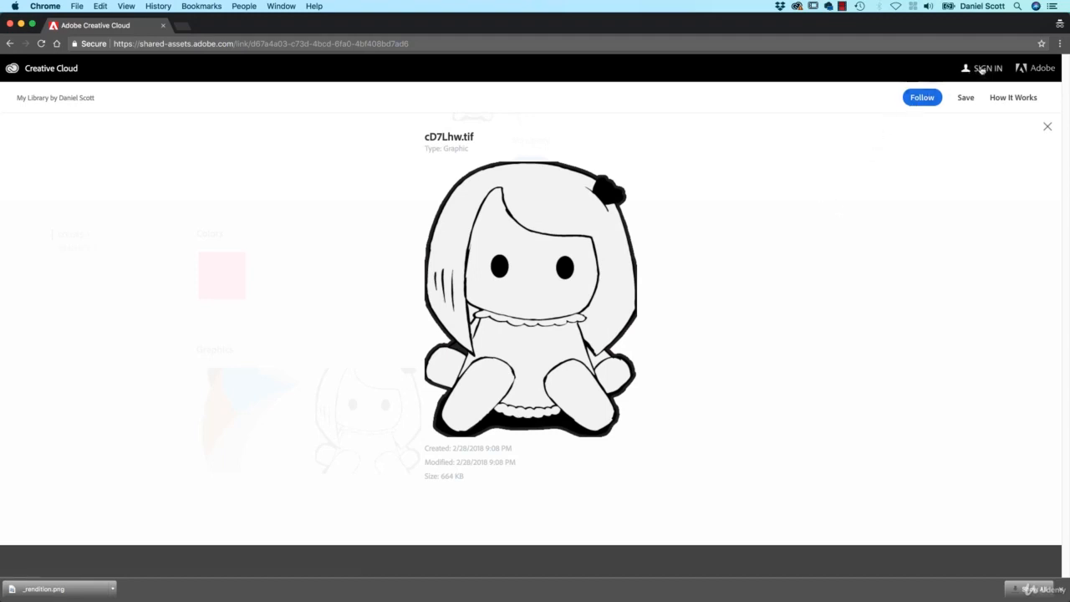
- Close the doll graphic's preview on the shared library page and view the details of the red color
click(1048, 129)
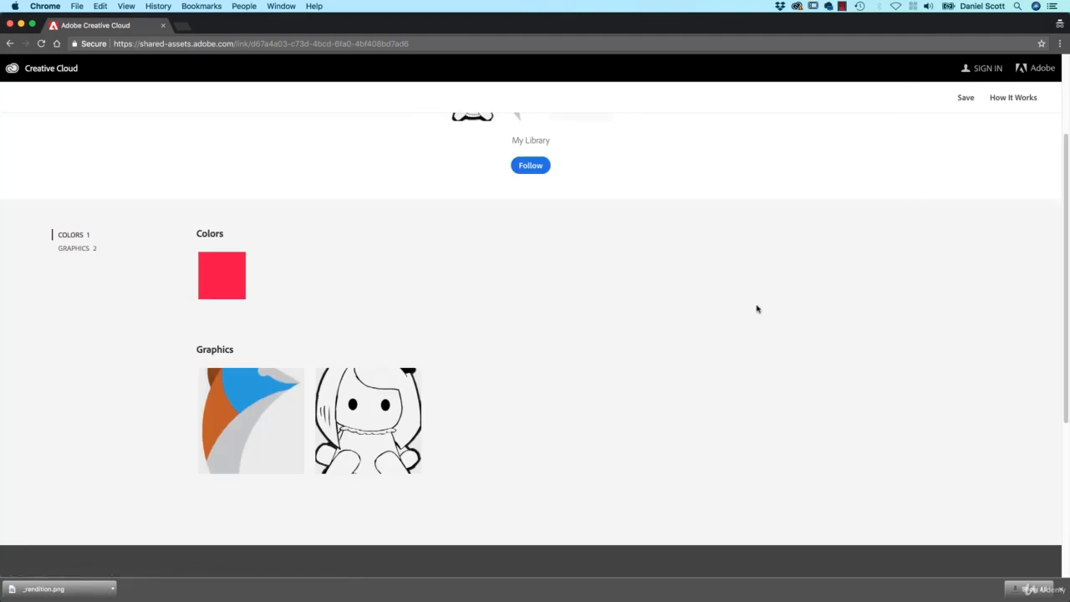
click(236, 281)
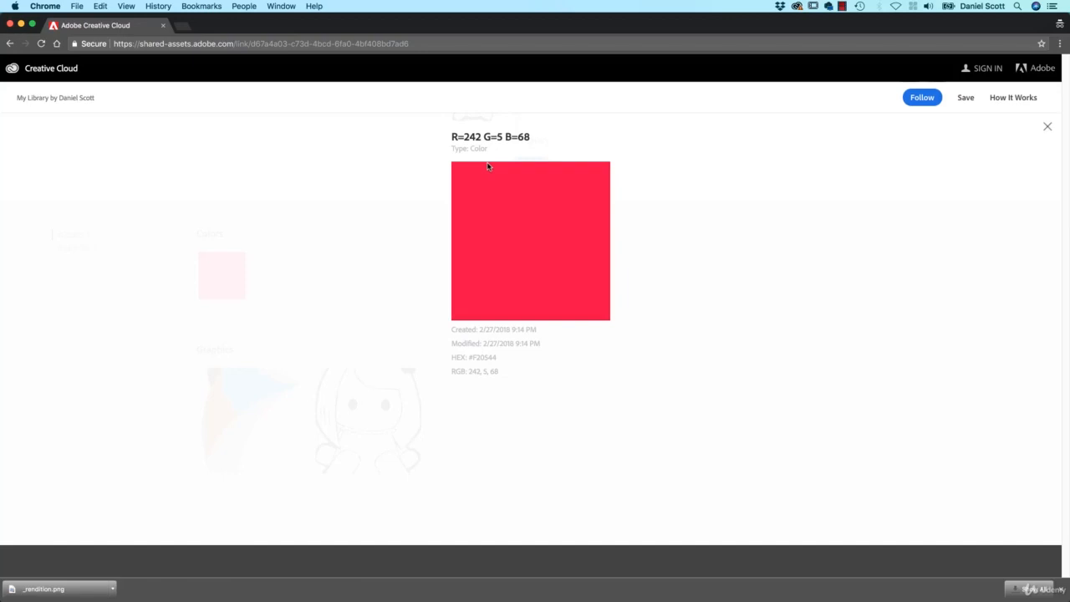
- Switch to Illustrator and add the Living Spree text to My Library, accepting the loss of its advanced appearances
key(super+Tab)
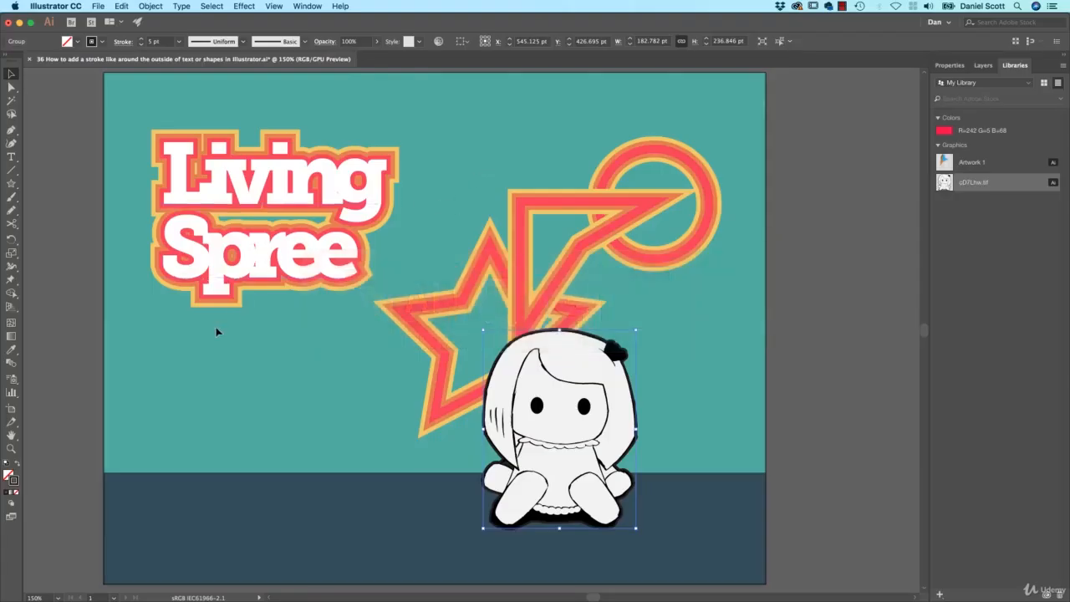
drag(251, 193, 987, 312)
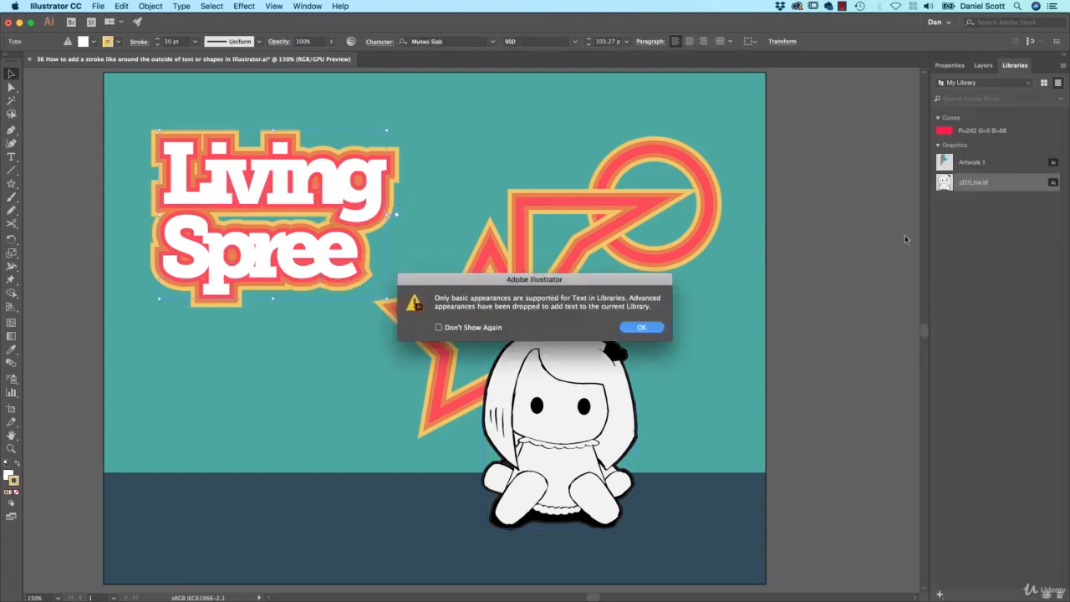
click(642, 327)
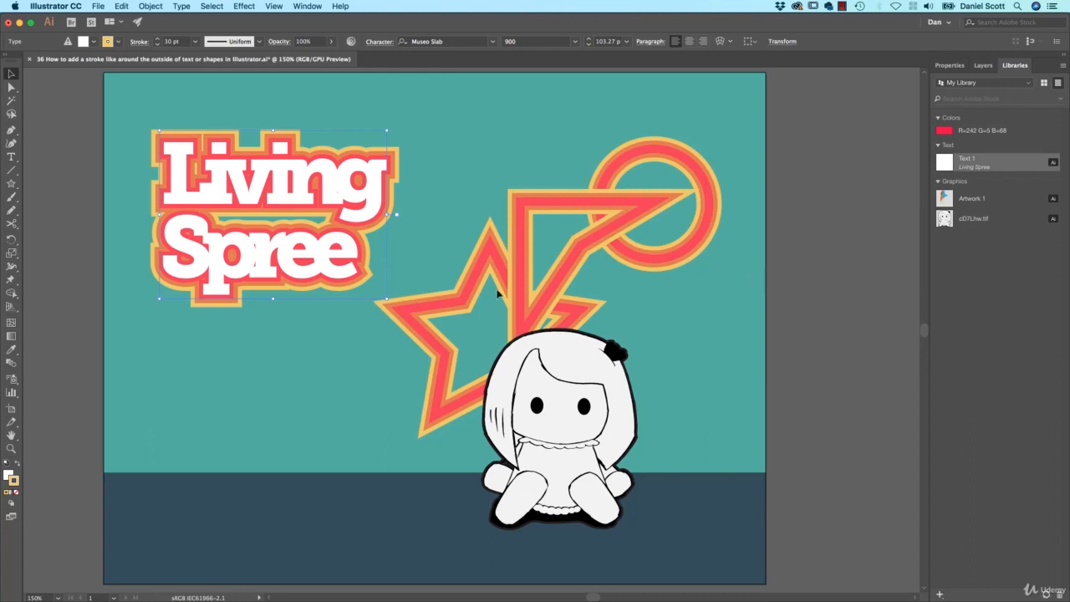
click(340, 367)
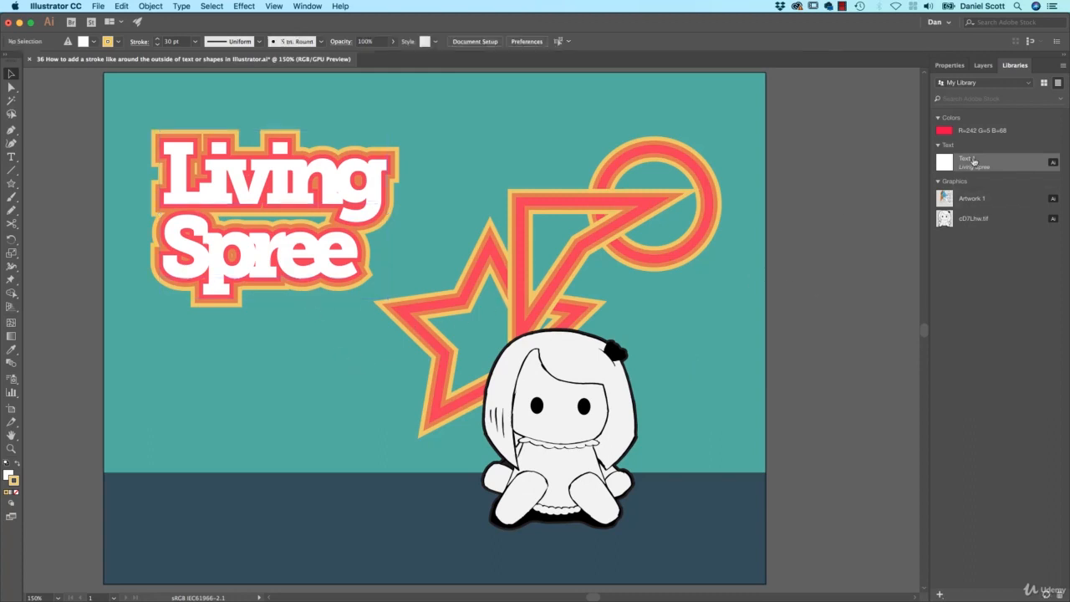
- Add the Living Spree text again to My Library together with its character style, leaving out its fill and stroke colors
click(299, 242)
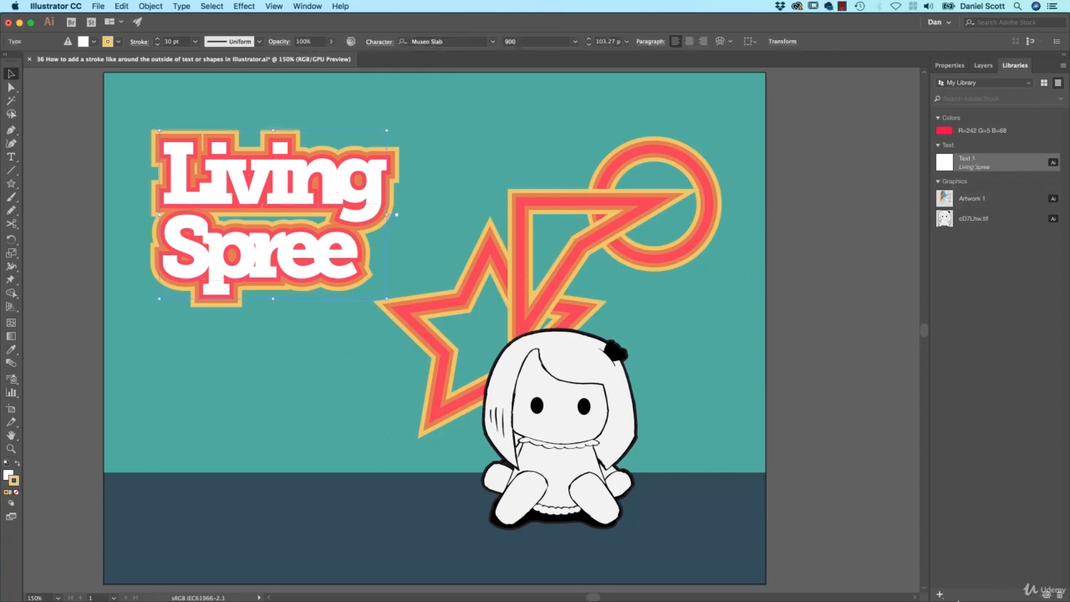
click(940, 595)
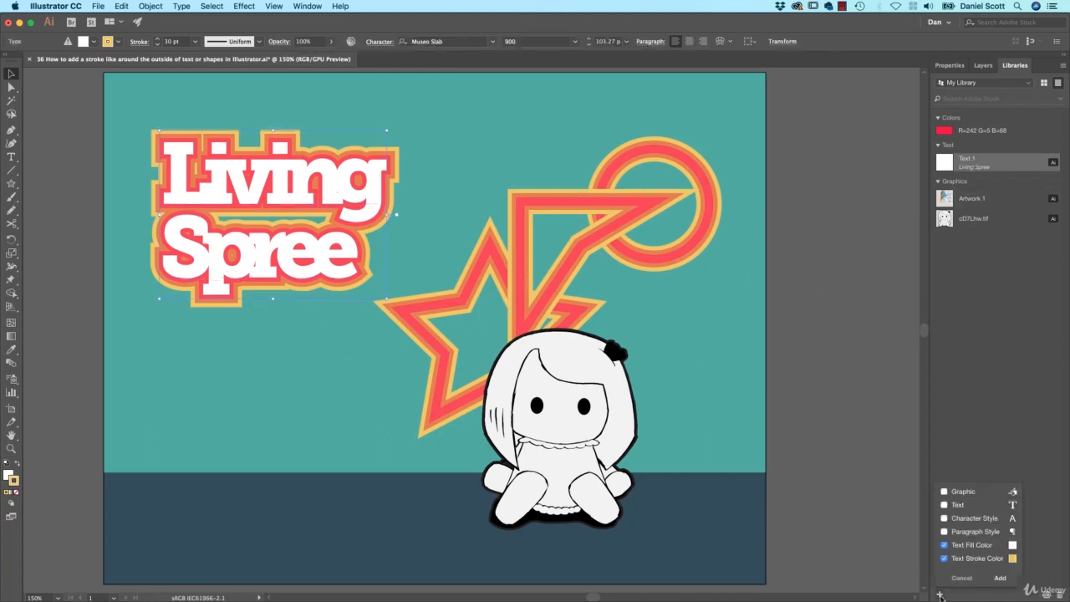
click(945, 505)
click(944, 518)
click(944, 545)
click(1000, 578)
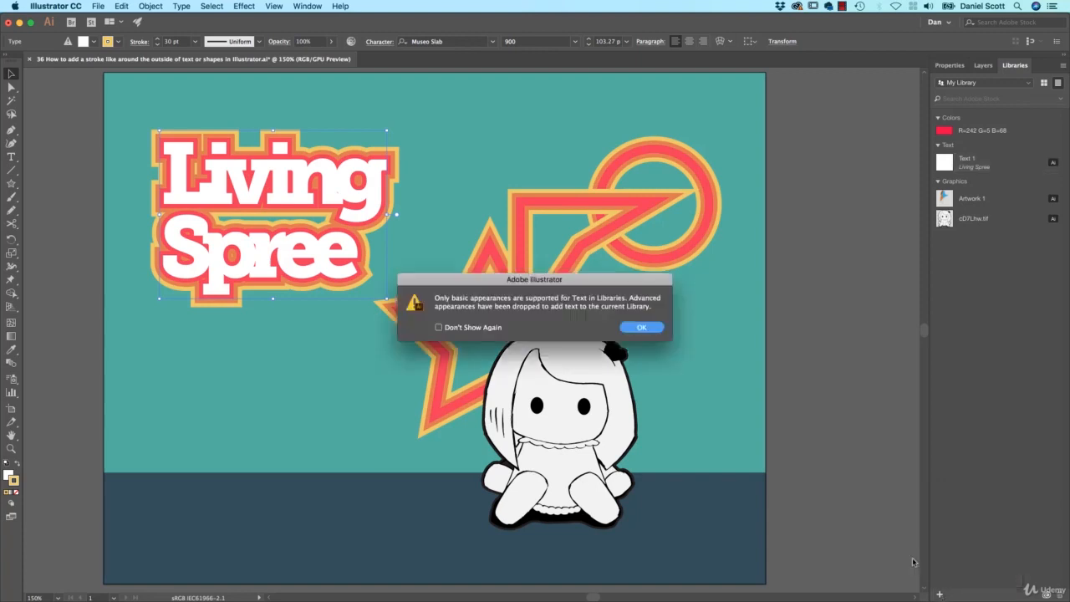
click(642, 327)
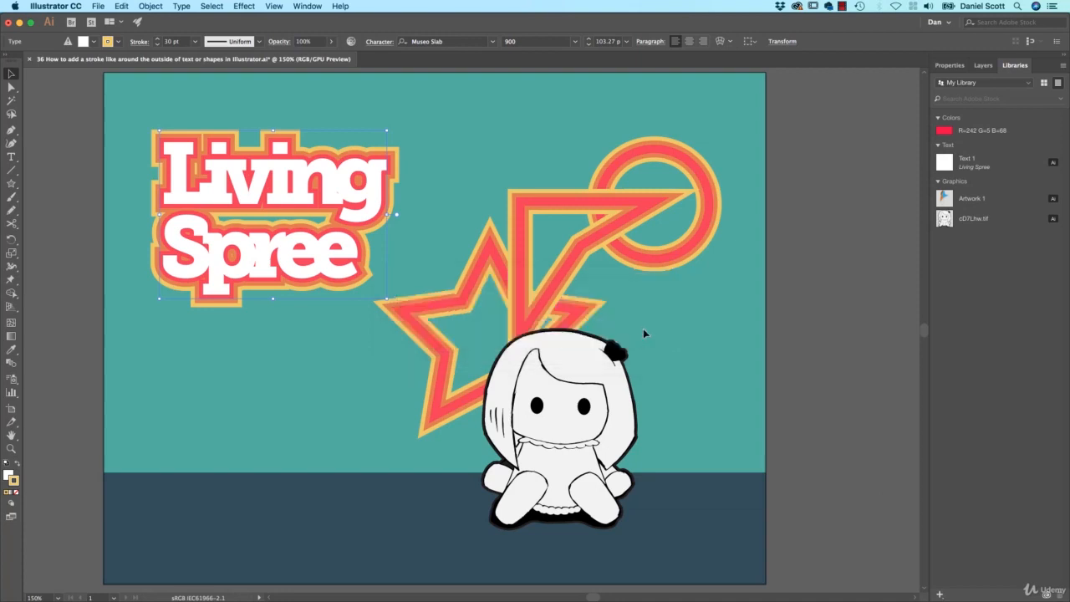
- Switch to Chrome, refresh the shared library page and view the details of the new character style
key(super+Tab)
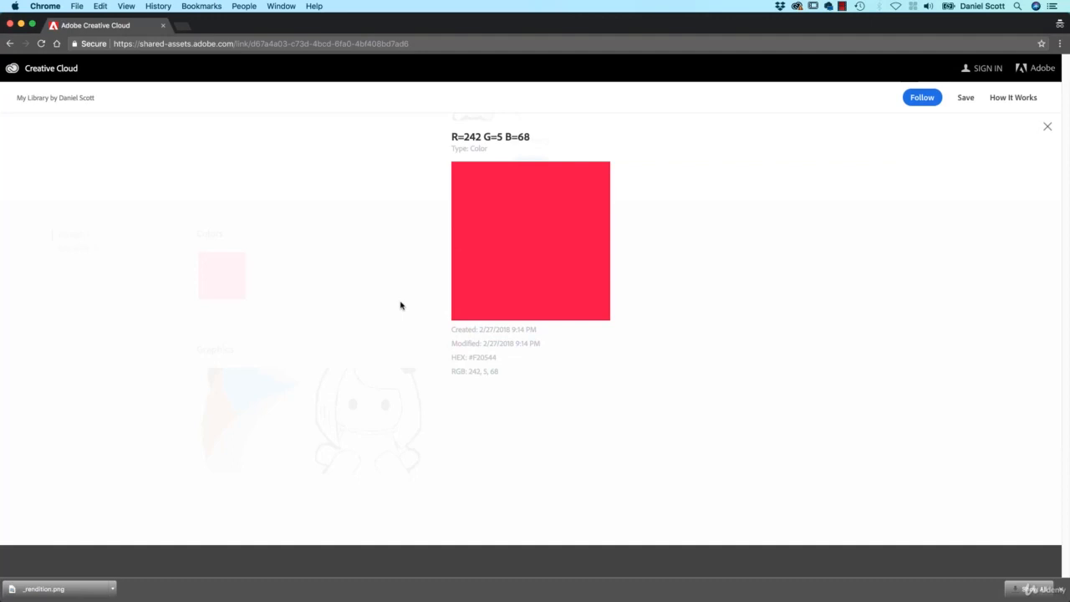
key(super+r)
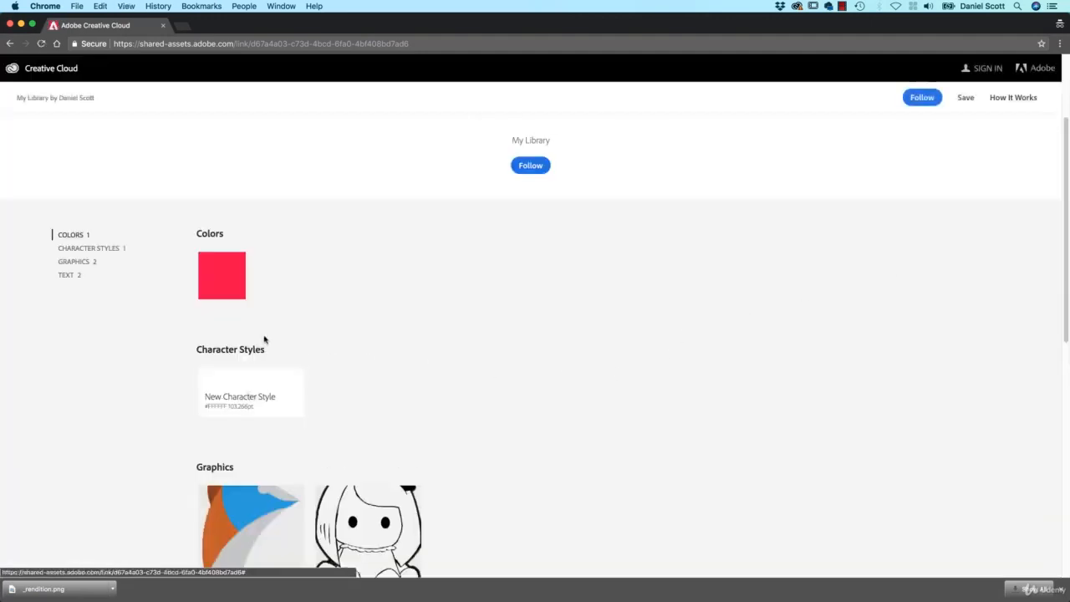
click(303, 393)
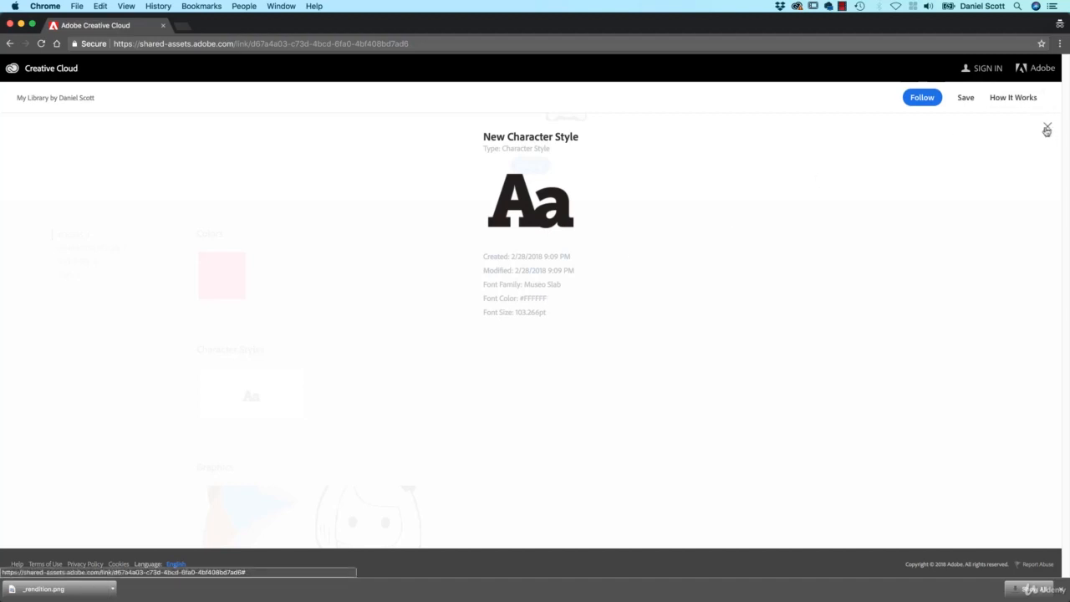
click(1047, 129)
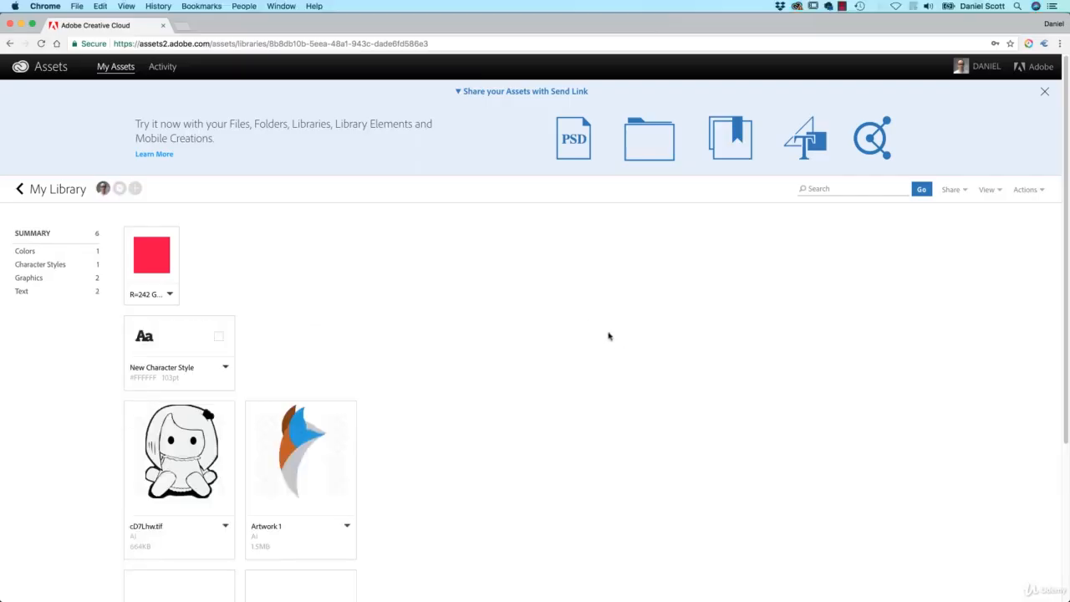
- Look over My Library on the Creative Cloud Assets site and check the options for Artwork 1 and the character style
scroll(617, 343, down, 2)
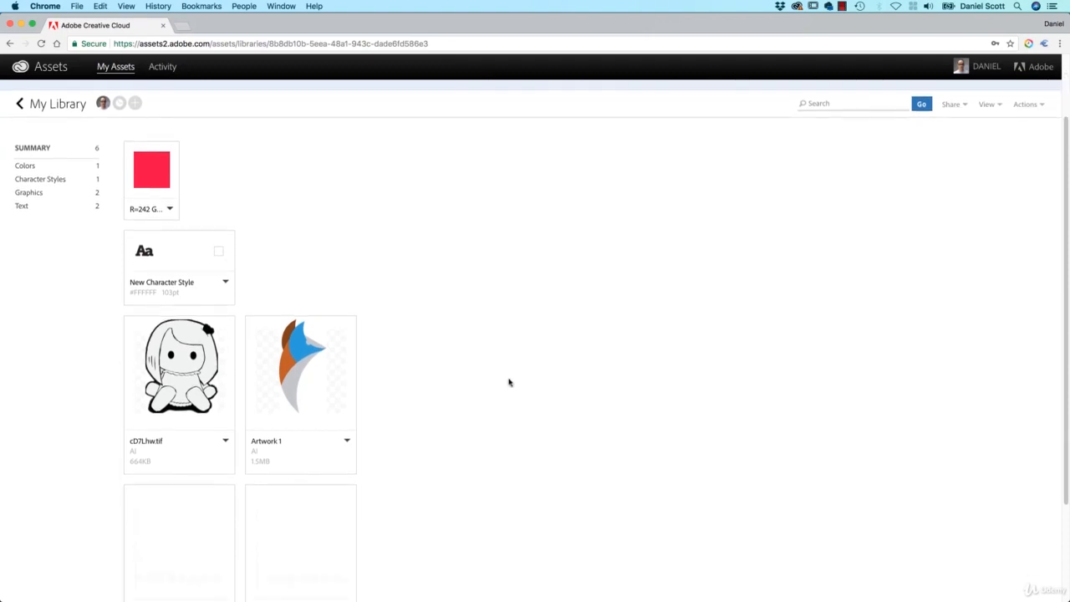
click(347, 443)
click(226, 282)
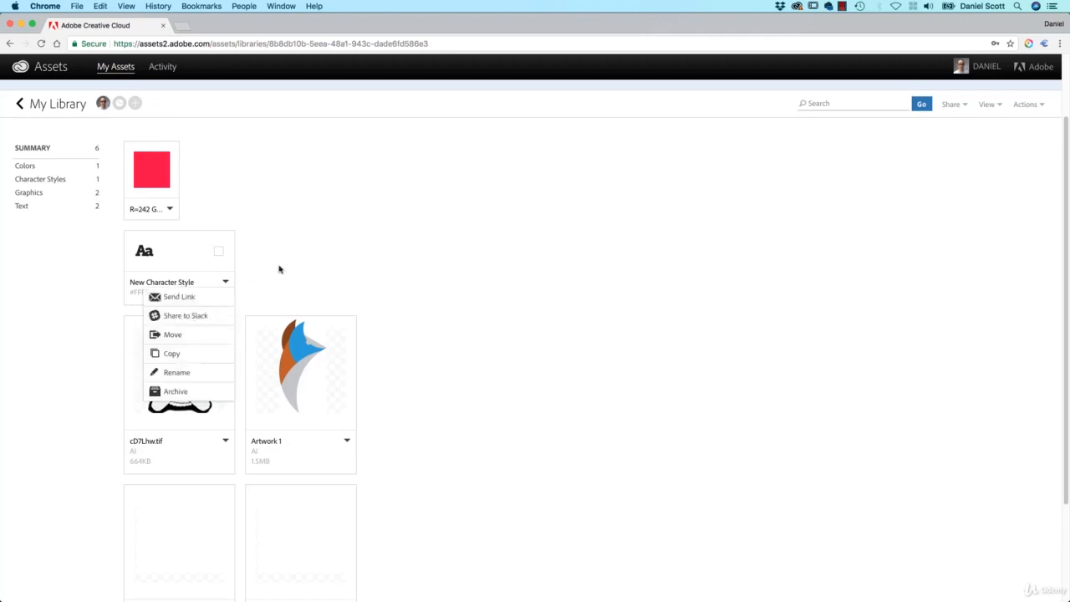
click(262, 263)
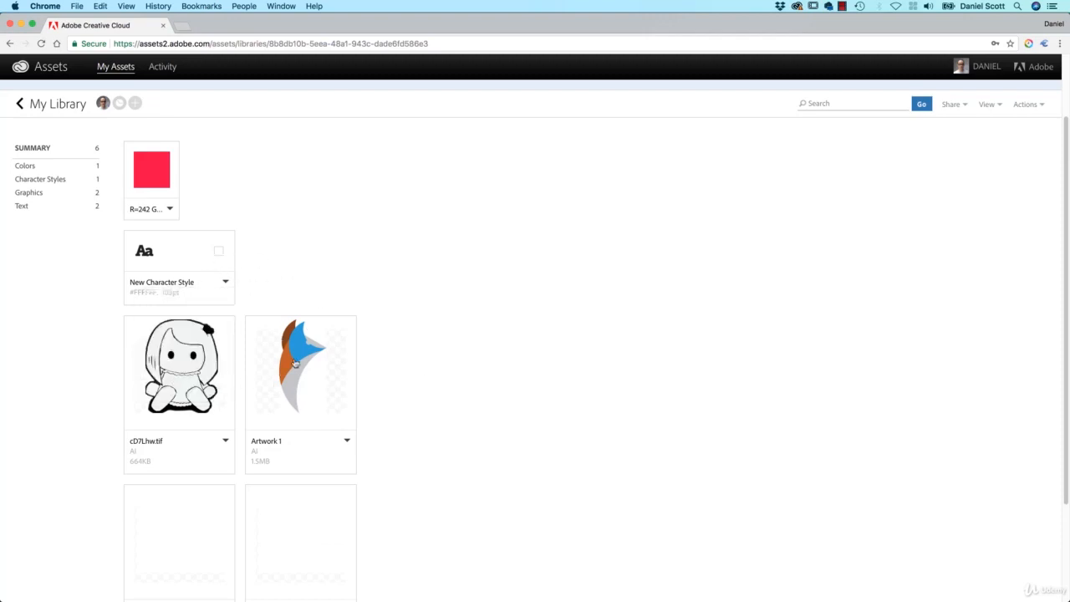
- View Artwork 1 on its own details page and check which actions are available for it
click(295, 362)
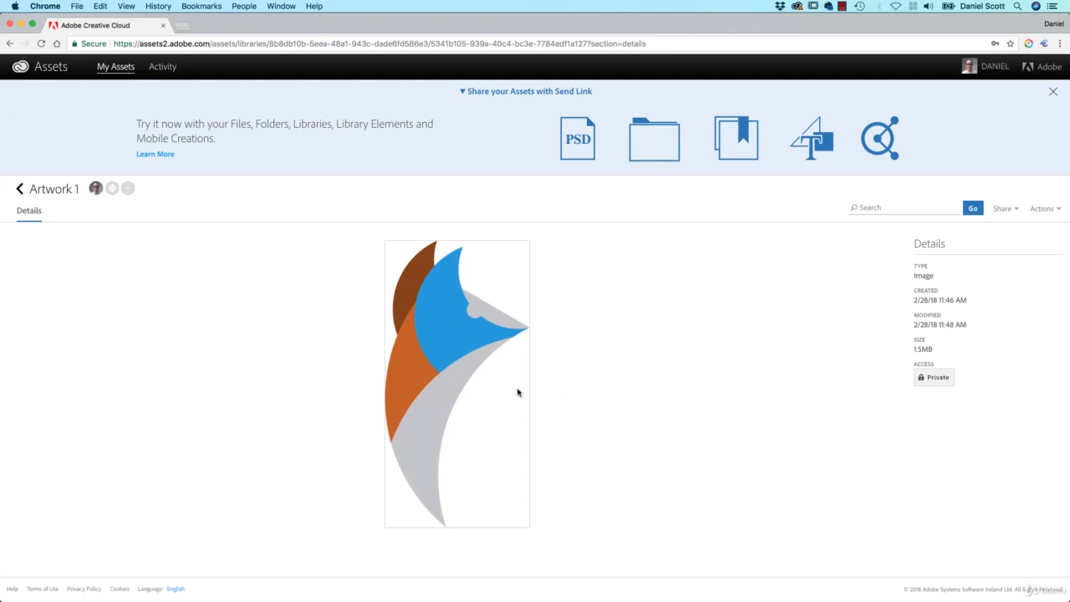
click(1045, 209)
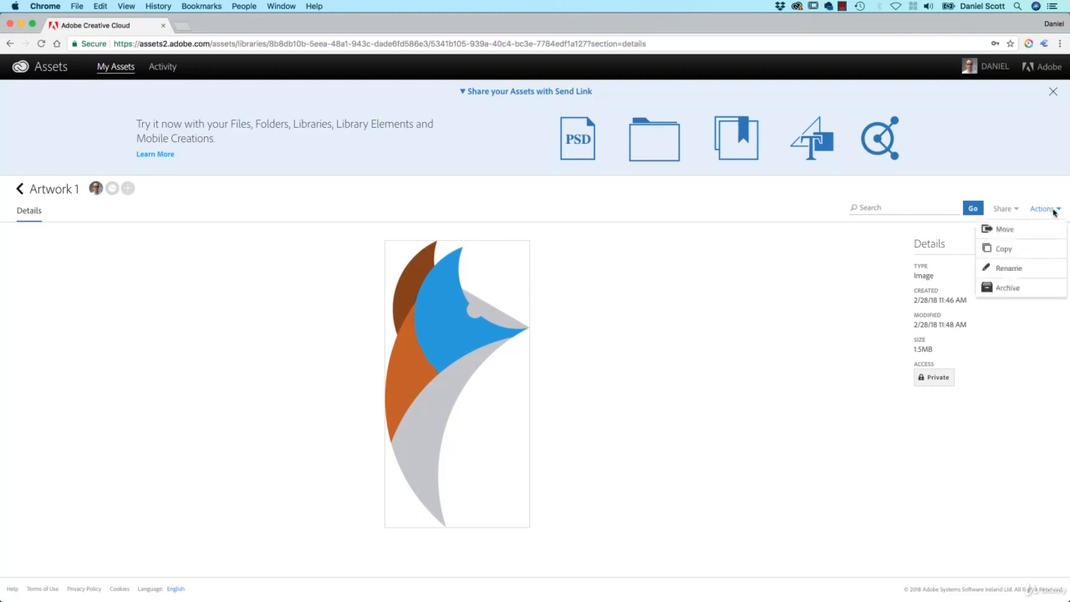
click(655, 339)
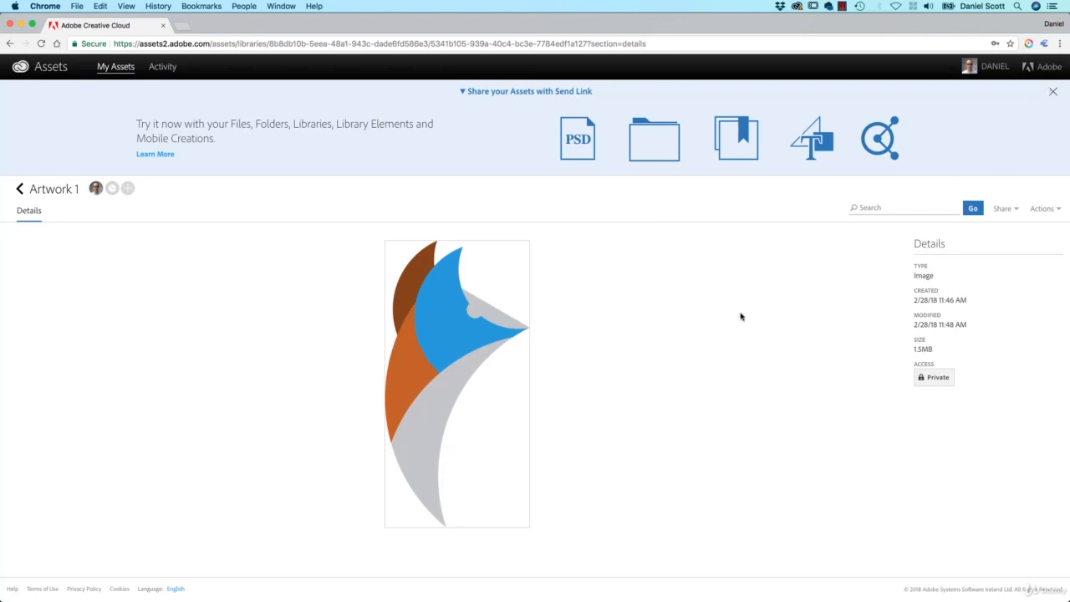
- Switch to Illustrator, open the Market assets in the Creative Cloud desktop app and search them for "credit card"
key(super+Tab)
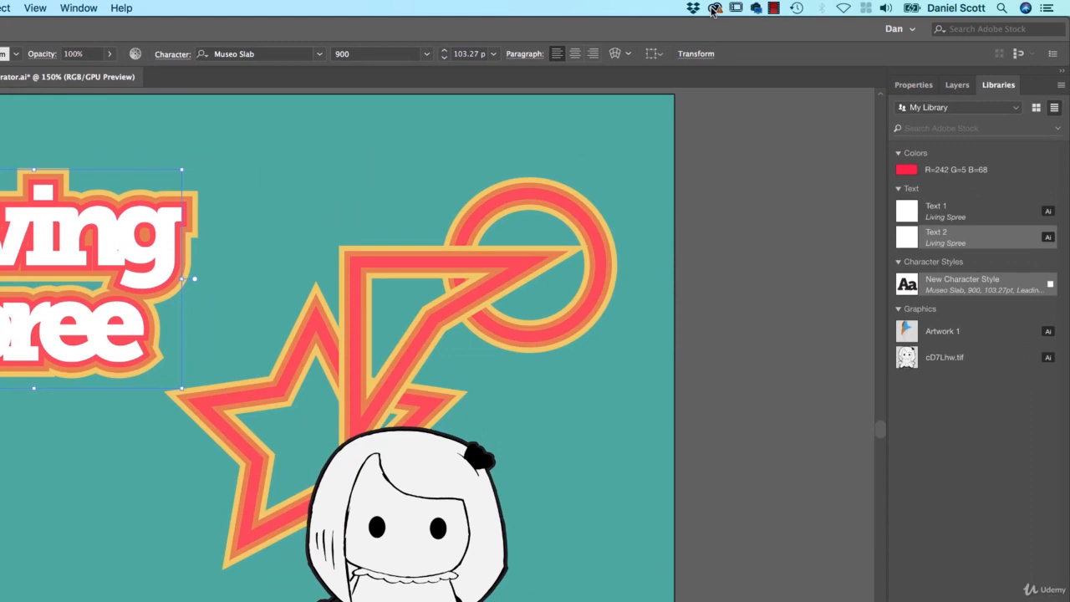
click(776, 7)
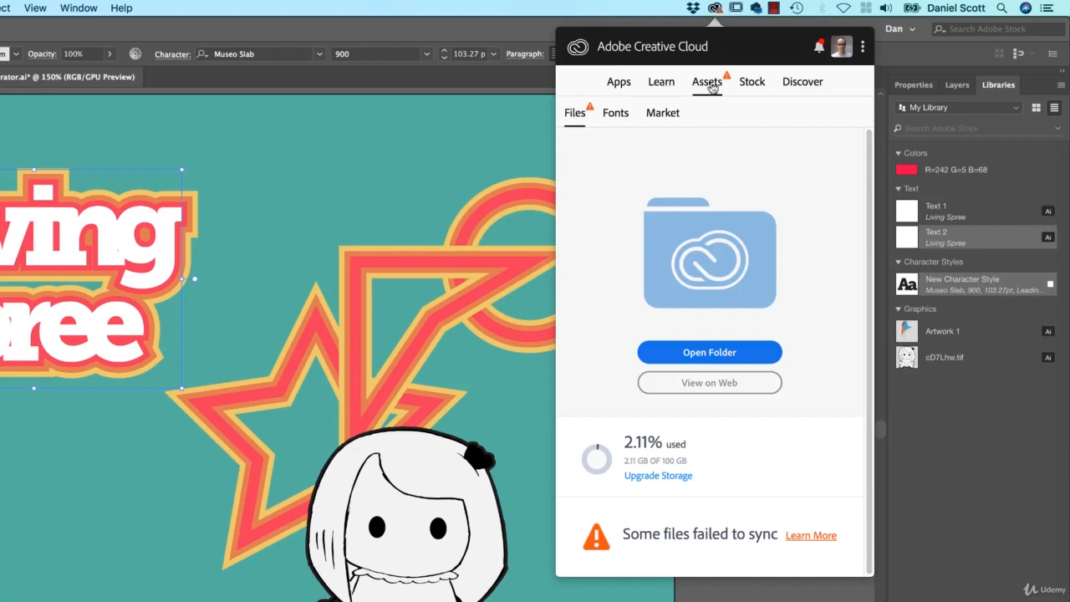
click(672, 116)
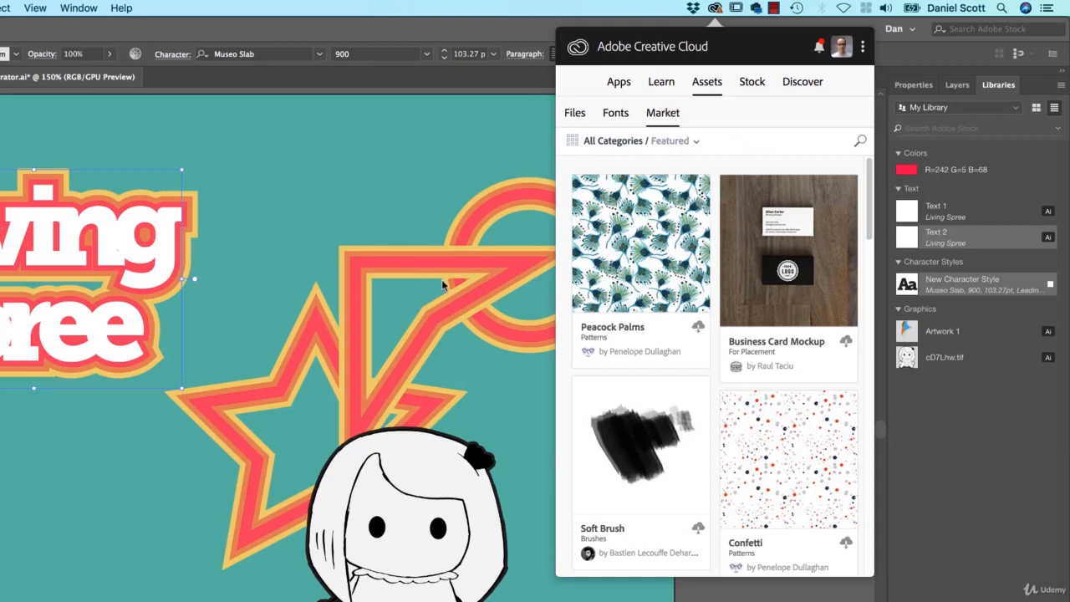
click(859, 144)
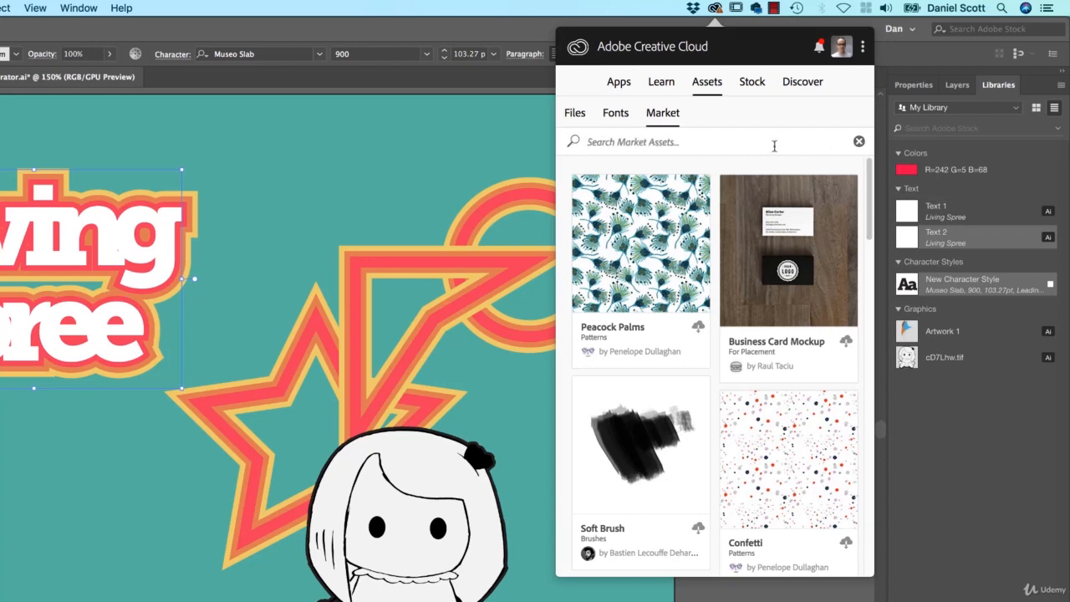
text(credit)
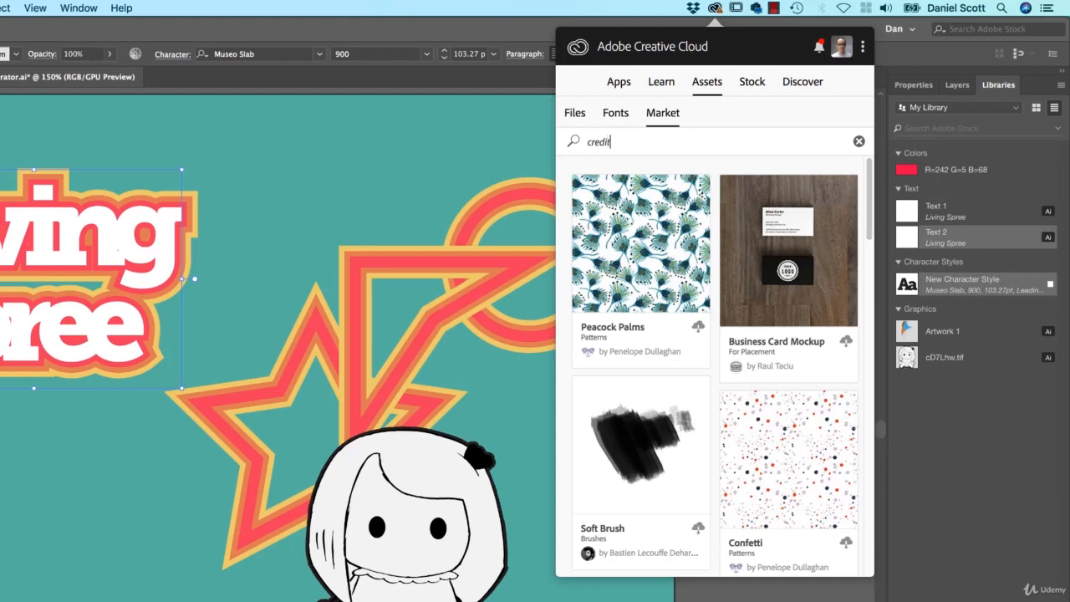
text( card)
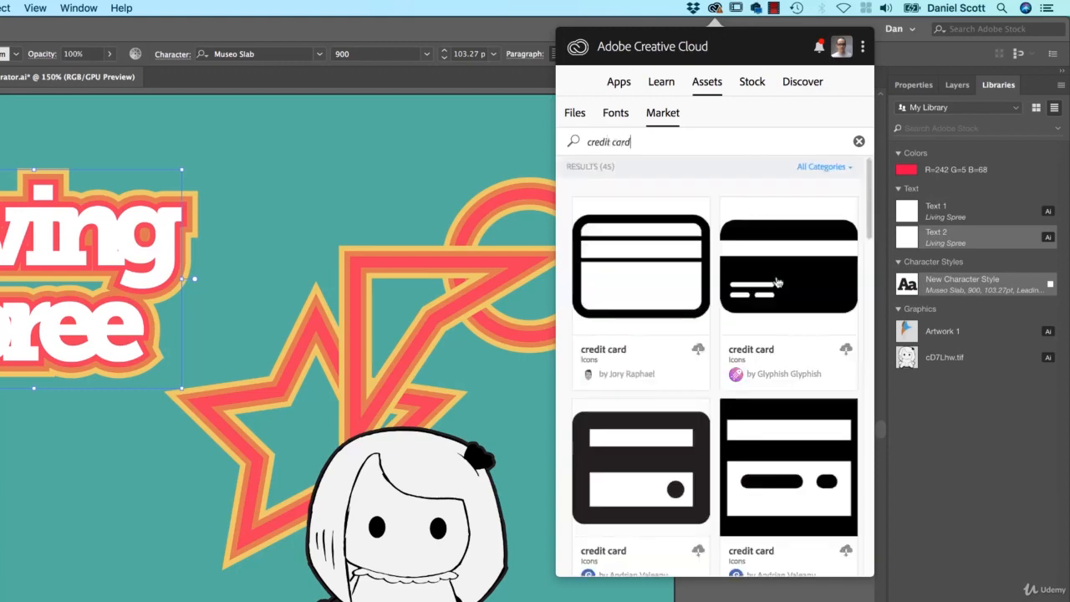
- Download the orange flat credit card icon from the search results into My Library and close the Creative Cloud app
scroll(778, 280, down, 2)
scroll(778, 280, down, 10)
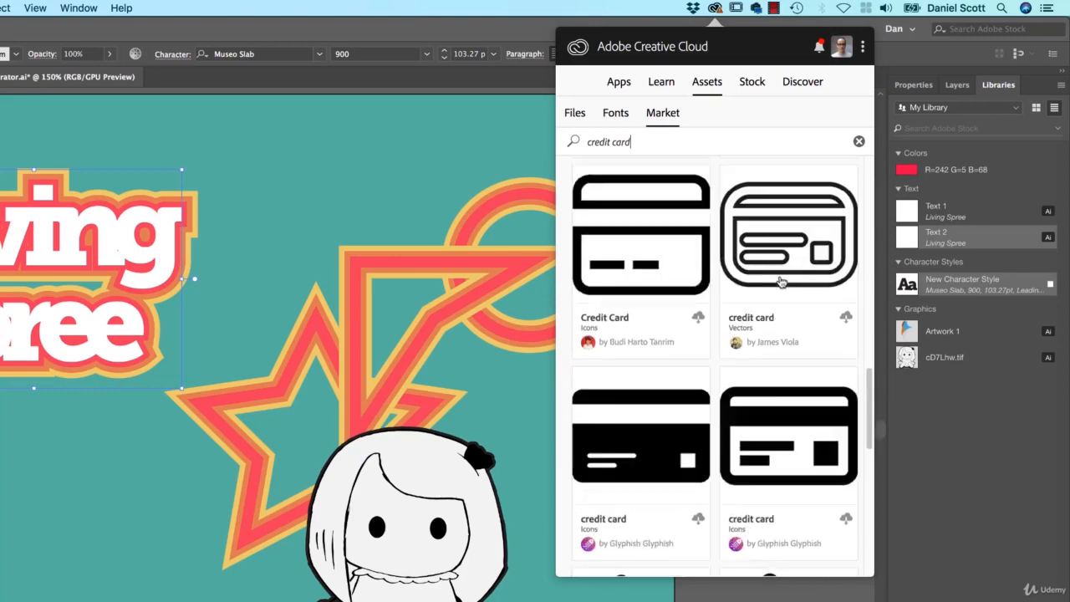
scroll(779, 282, down, 8)
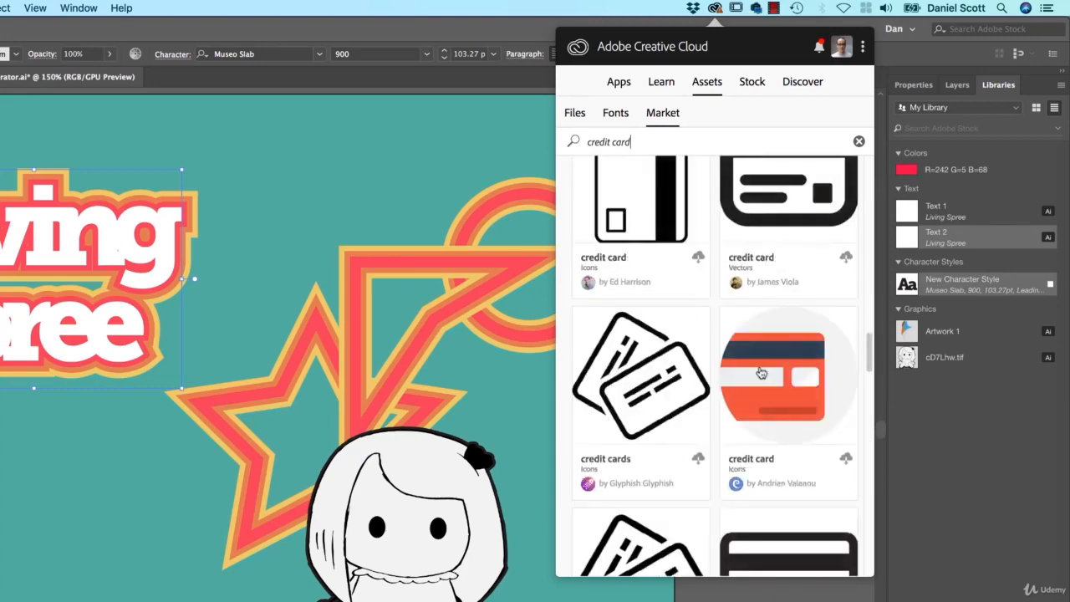
scroll(703, 368, down, 3)
scroll(736, 357, up, 2)
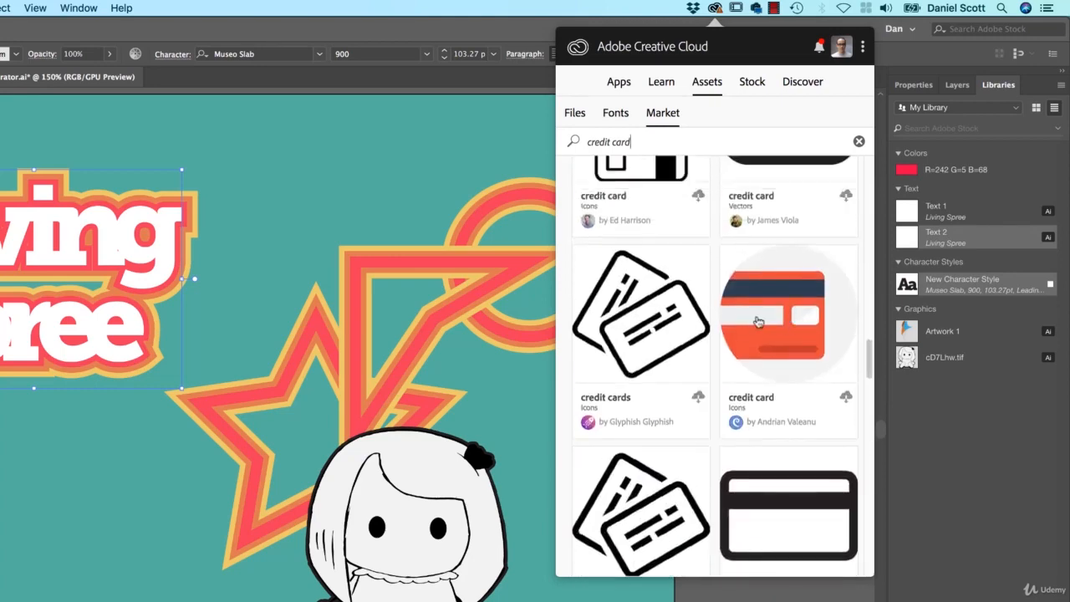
click(823, 356)
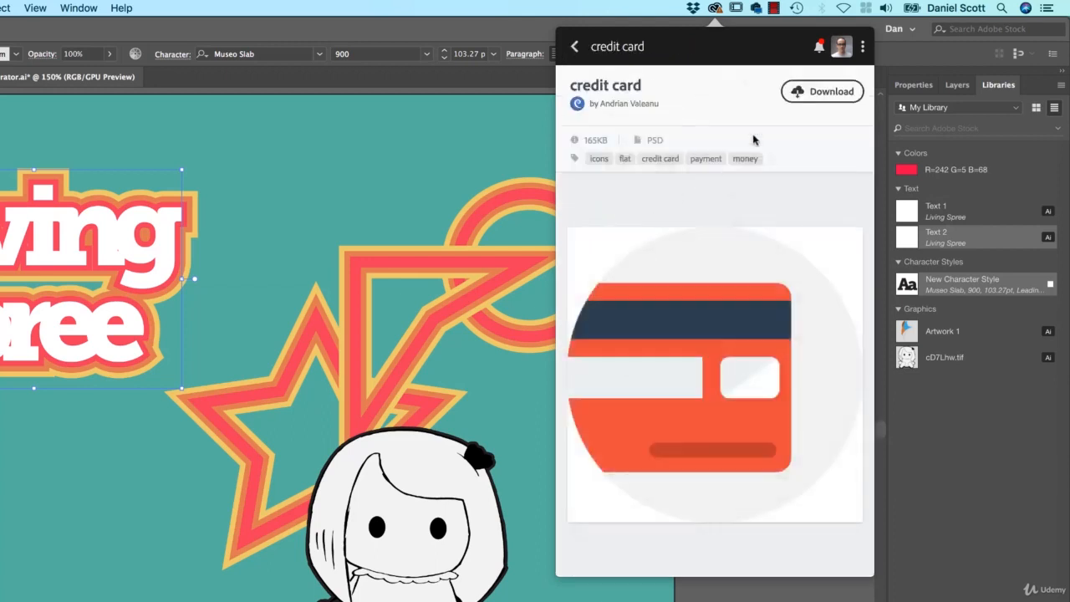
click(824, 92)
click(783, 145)
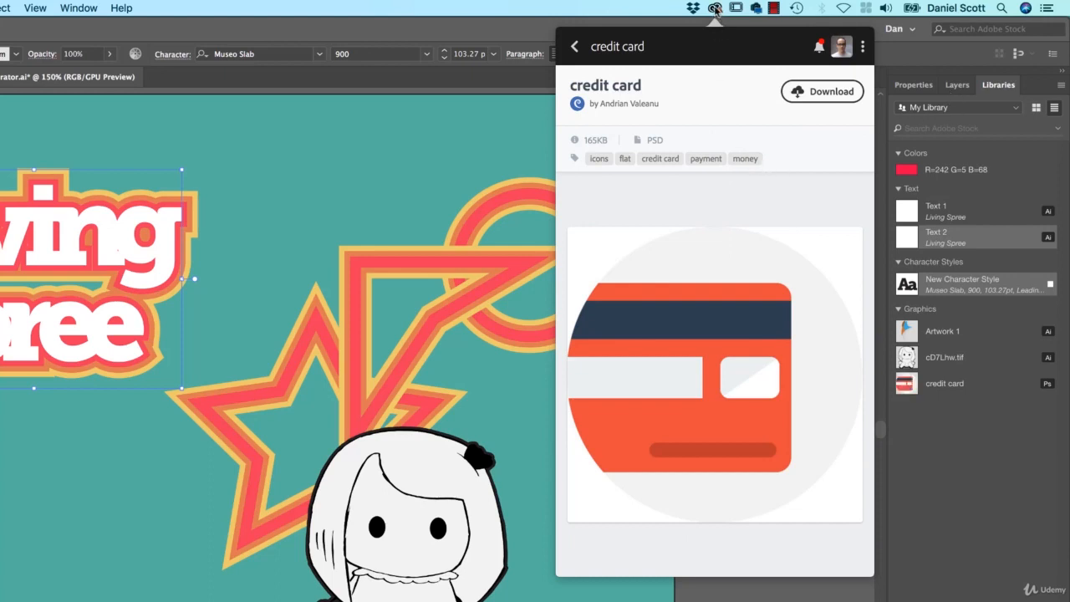
click(715, 10)
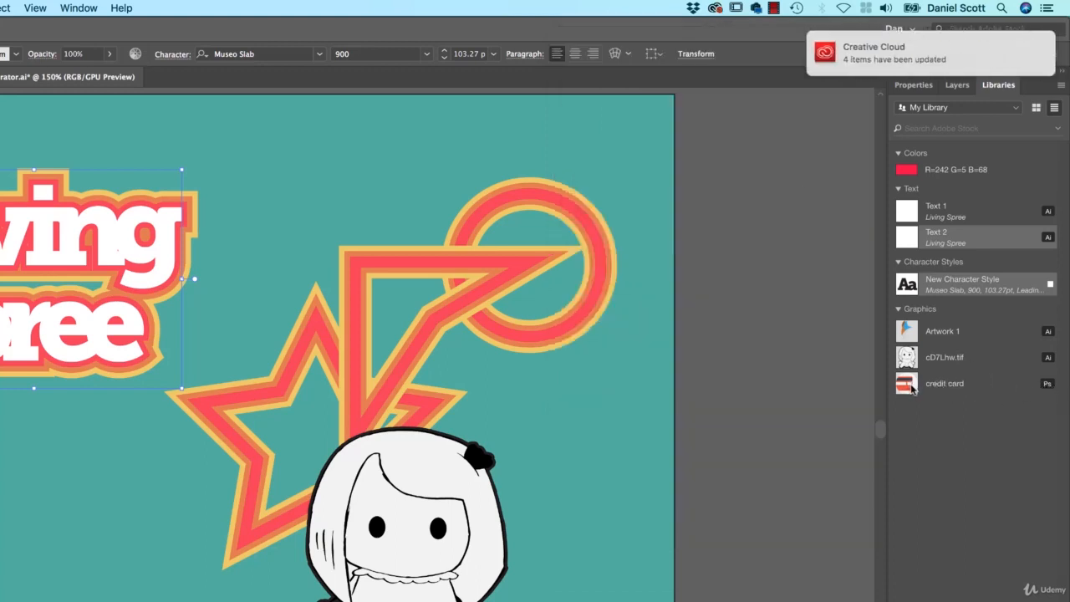
- Switch to Photoshop, open the credit card graphic from My Library for editing and expand its Card layer group
key(super+Tab)
key(super+Tab)
key(super+Tab)
key(super+Tab)
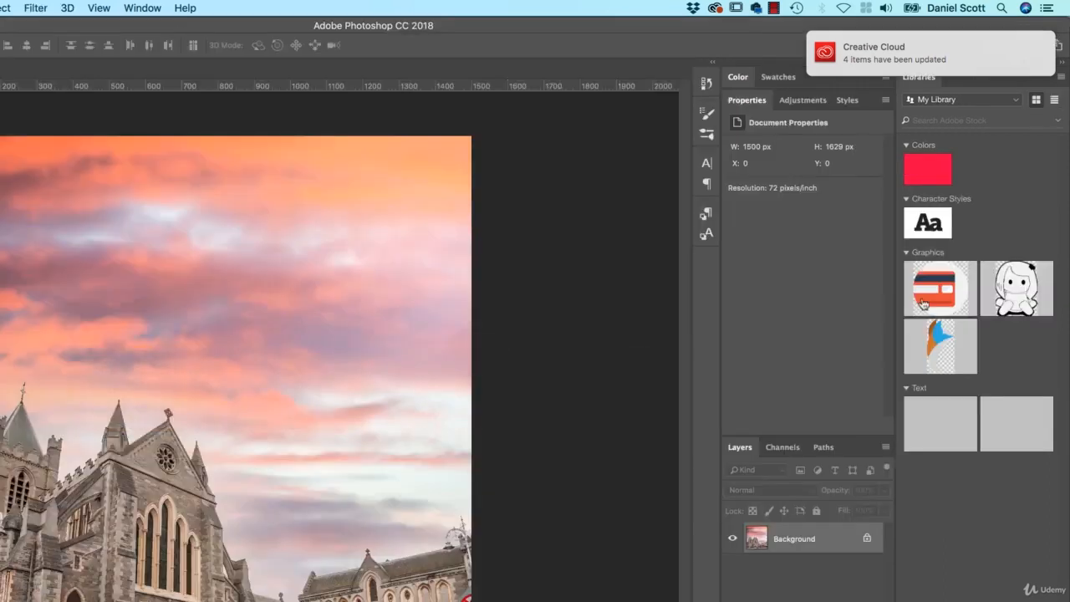
double_click(945, 299)
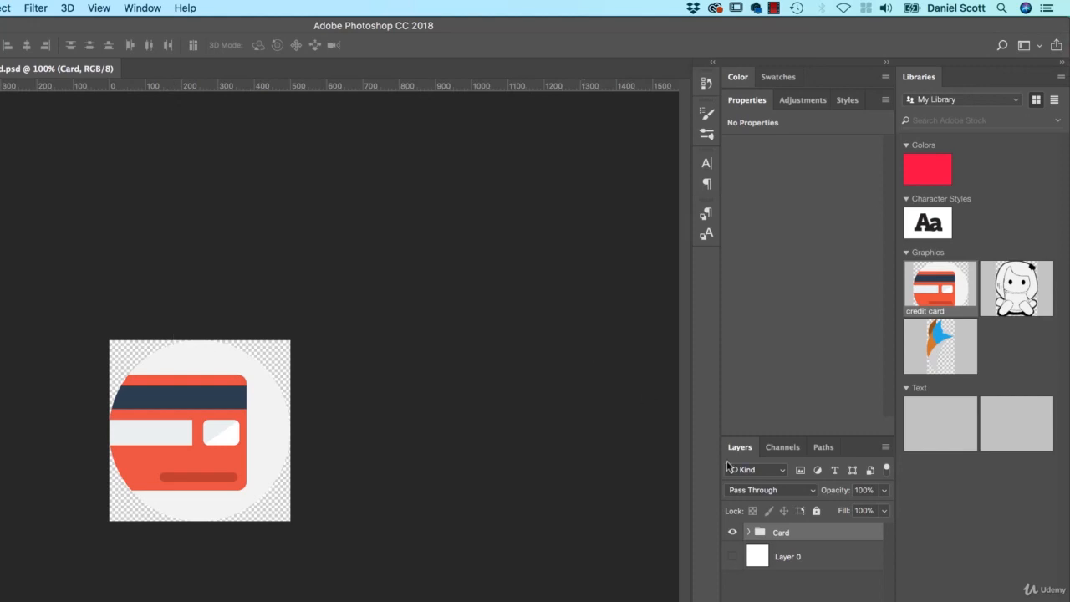
click(752, 534)
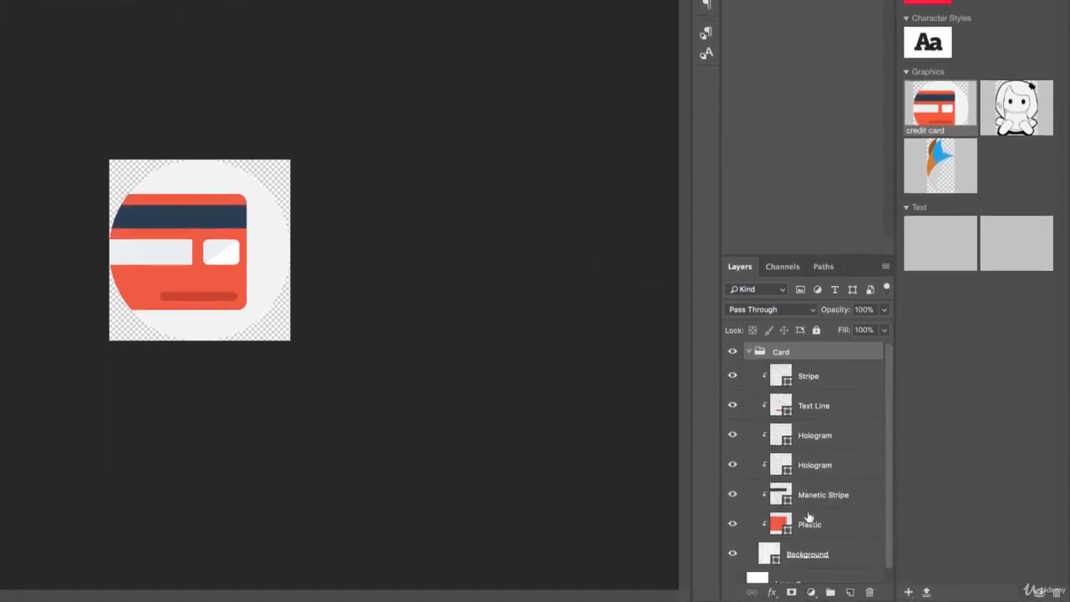
- Hide and show the Manetic Stripe, Hologram, Text Line and Stripe layers one by one to inspect the card's separate parts
click(732, 495)
click(733, 495)
click(732, 435)
click(732, 434)
click(733, 406)
click(733, 406)
click(733, 375)
click(733, 375)
- Switch to Illustrator, return to the Creative Cloud app's "credit card" Market results and open the solid black SVG credit card icon
key(super+Tab)
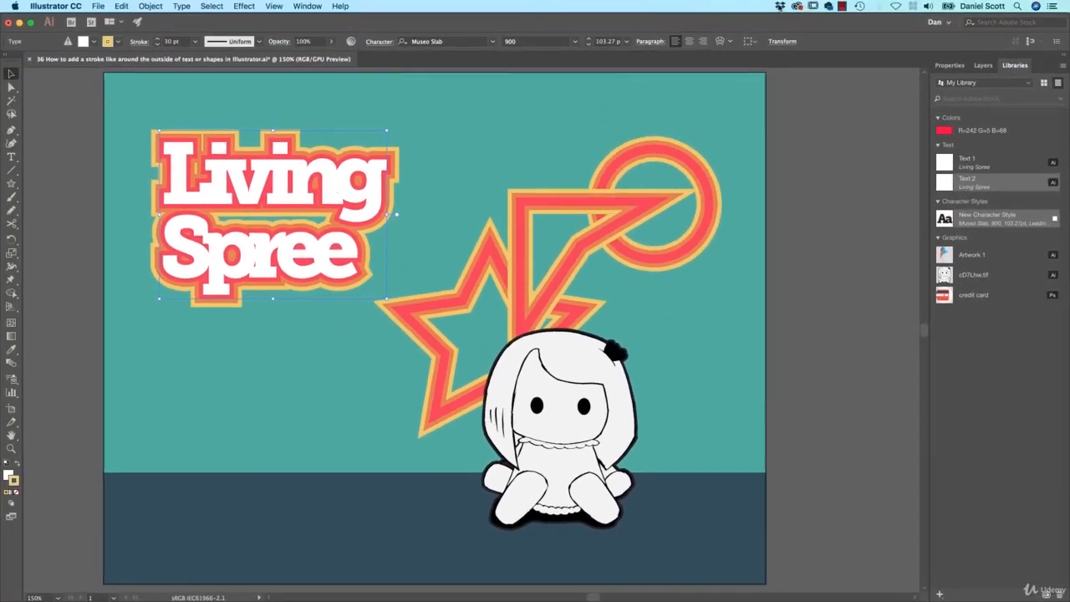
click(795, 2)
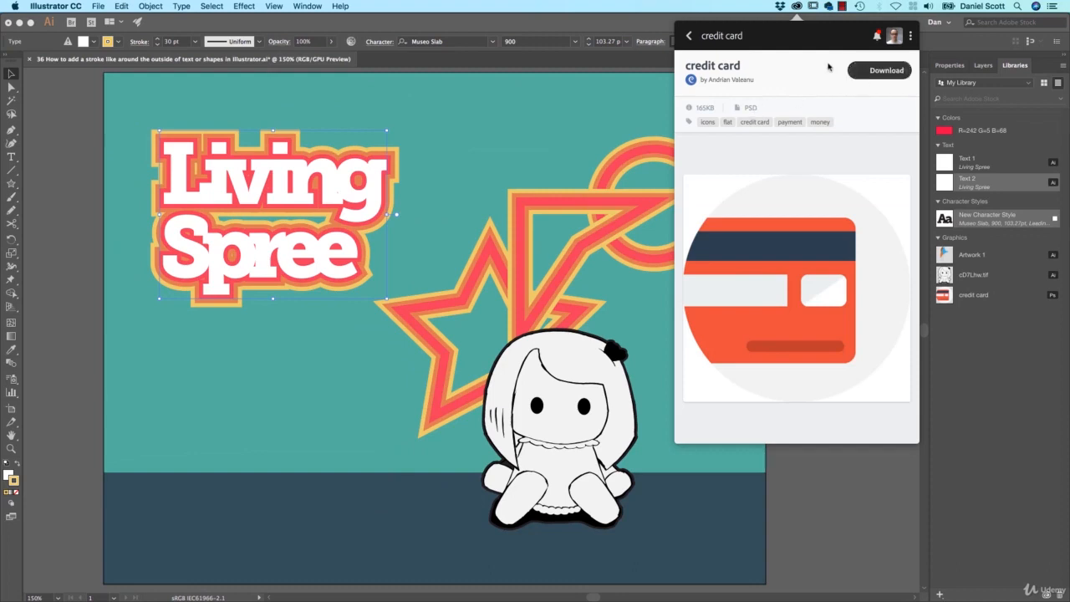
click(691, 37)
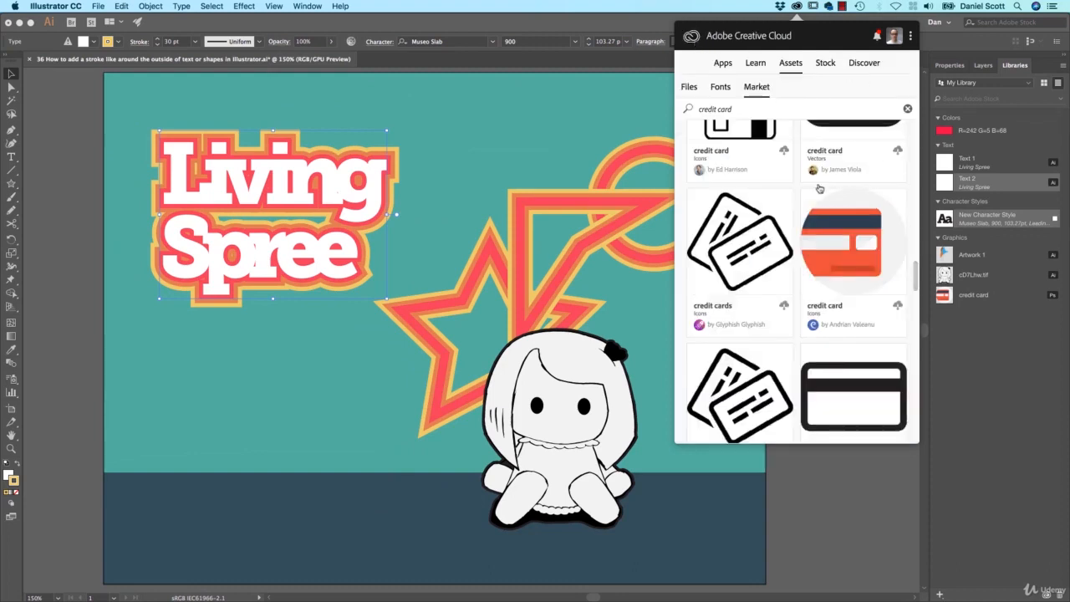
scroll(819, 189, up, 1)
scroll(819, 191, up, 5)
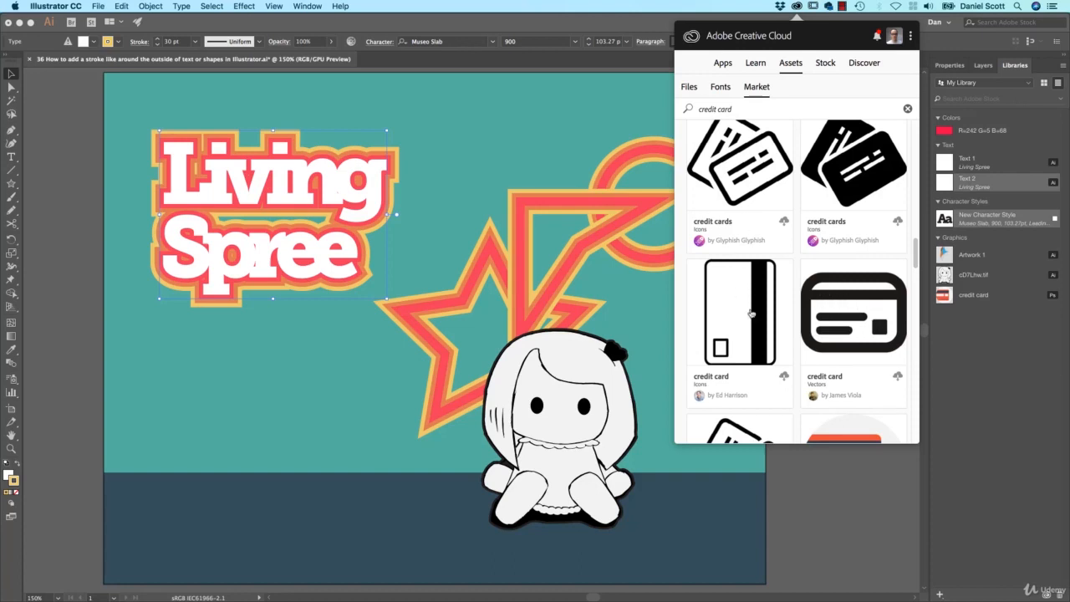
scroll(775, 309, up, 5)
click(774, 311)
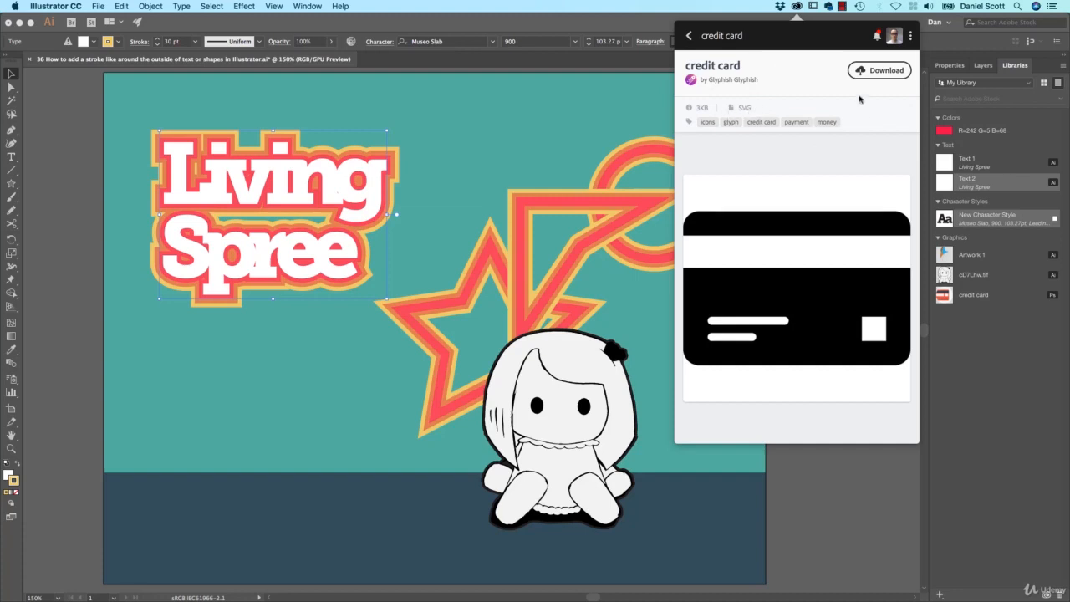
- Download the black SVG credit card icon into My Library and close the Creative Cloud app
click(882, 71)
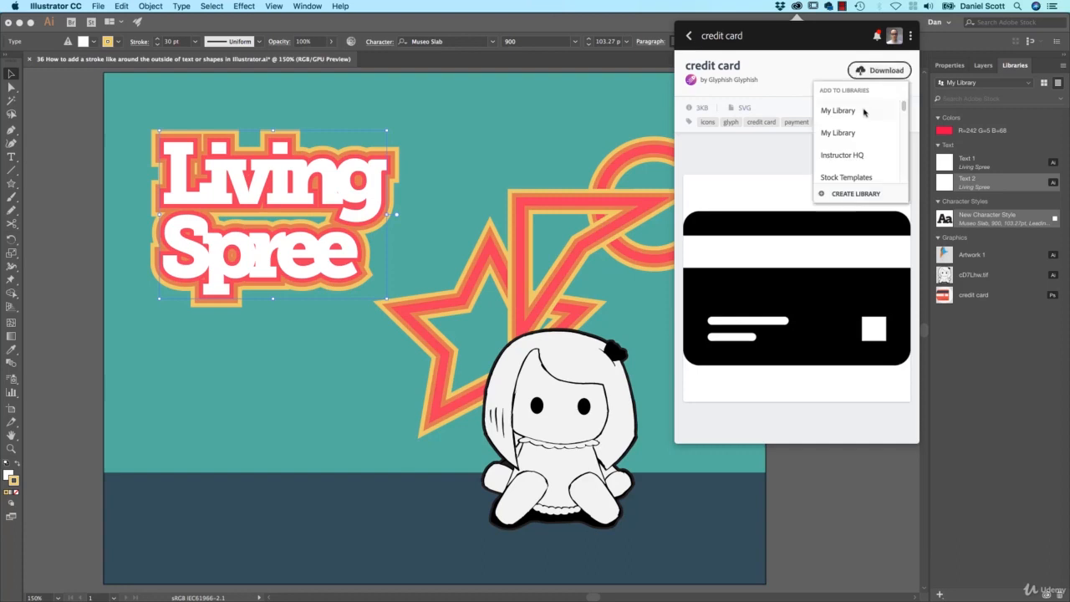
click(834, 108)
click(797, 6)
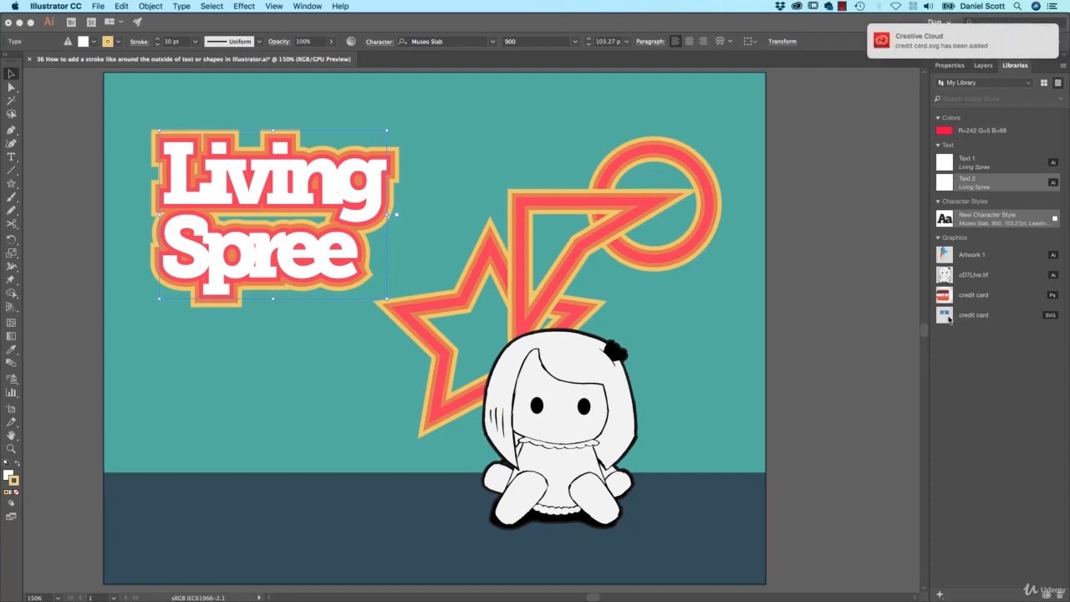
- Place the SVG credit card from My Library, delete the extra copy and move the remaining card off the artboard to its left
drag(945, 319, 567, 306)
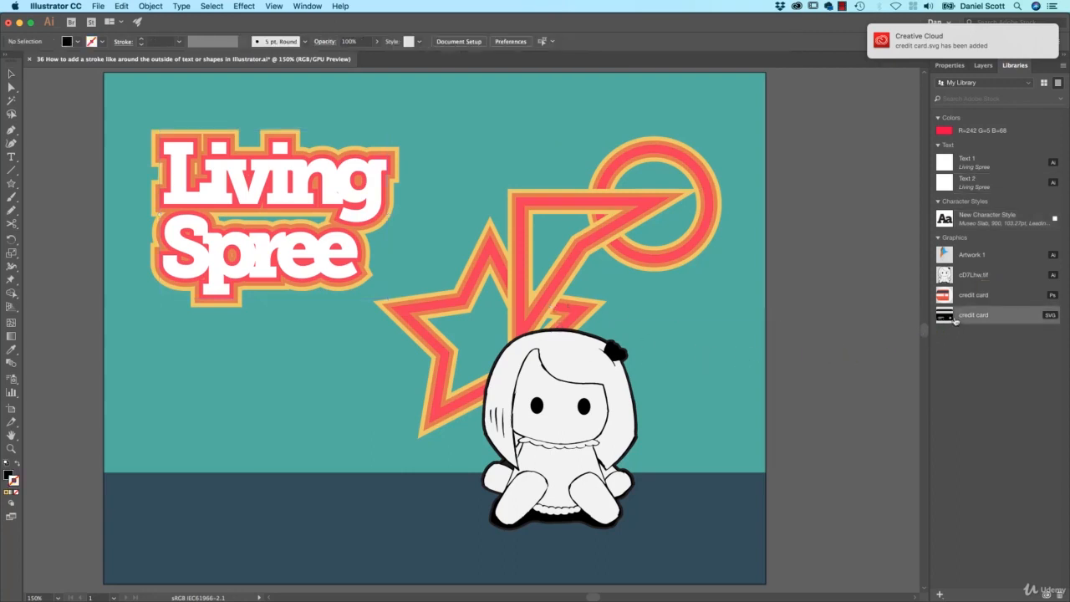
drag(948, 318, 569, 307)
click(578, 274)
click(388, 227)
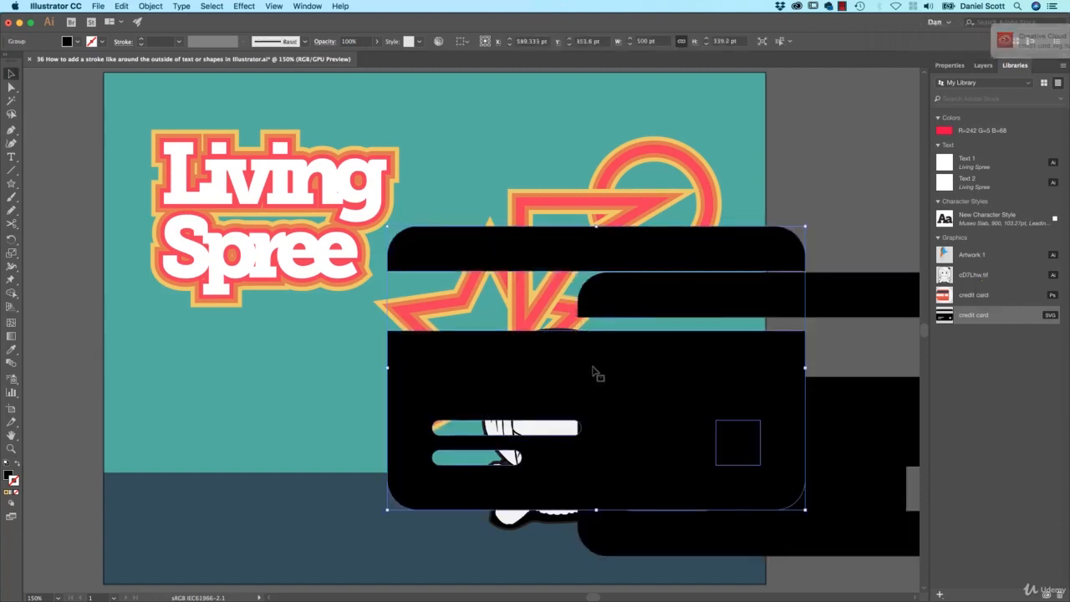
key(Delete)
drag(831, 300, 475, 282)
drag(488, 321, 534, 312)
- Ungroup the black credit card artwork and release its compound path into separate shapes
click(508, 251)
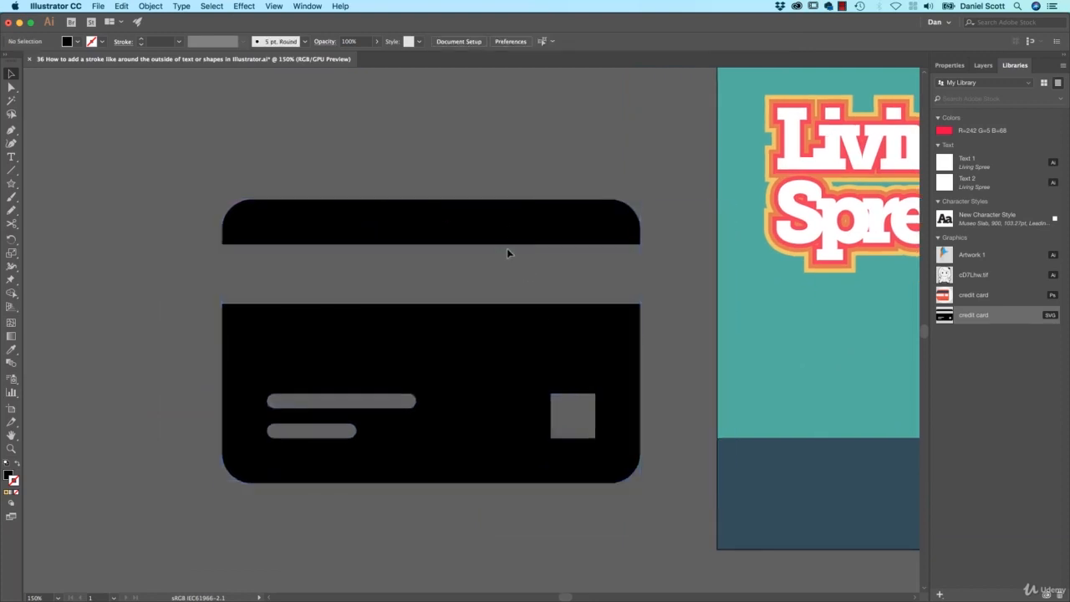
click(497, 226)
key(super+shift+a)
click(466, 218)
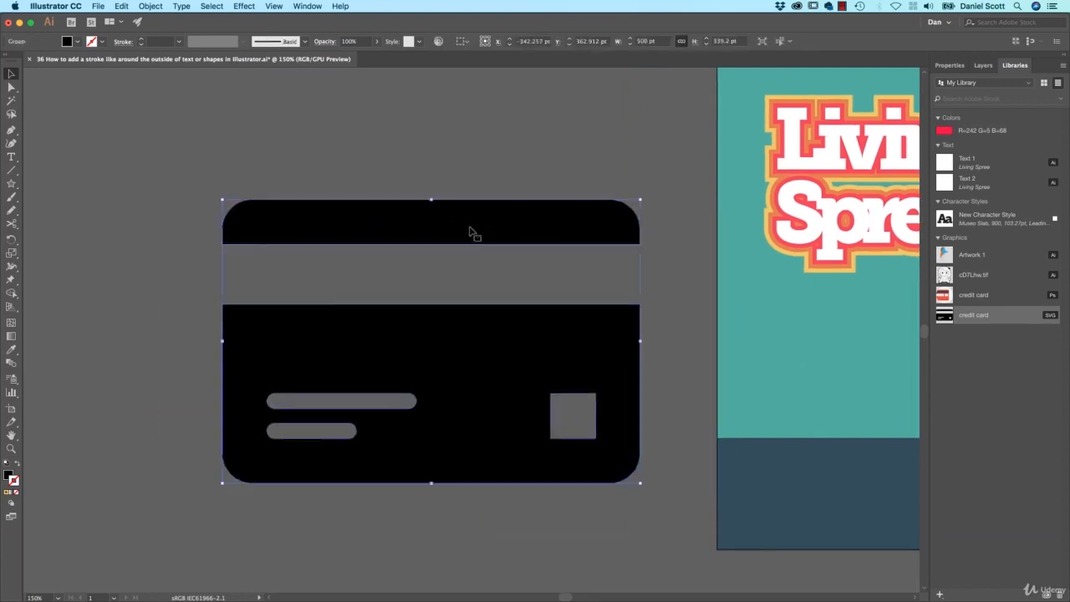
key(super+shift+a)
click(473, 219)
right_click(471, 226)
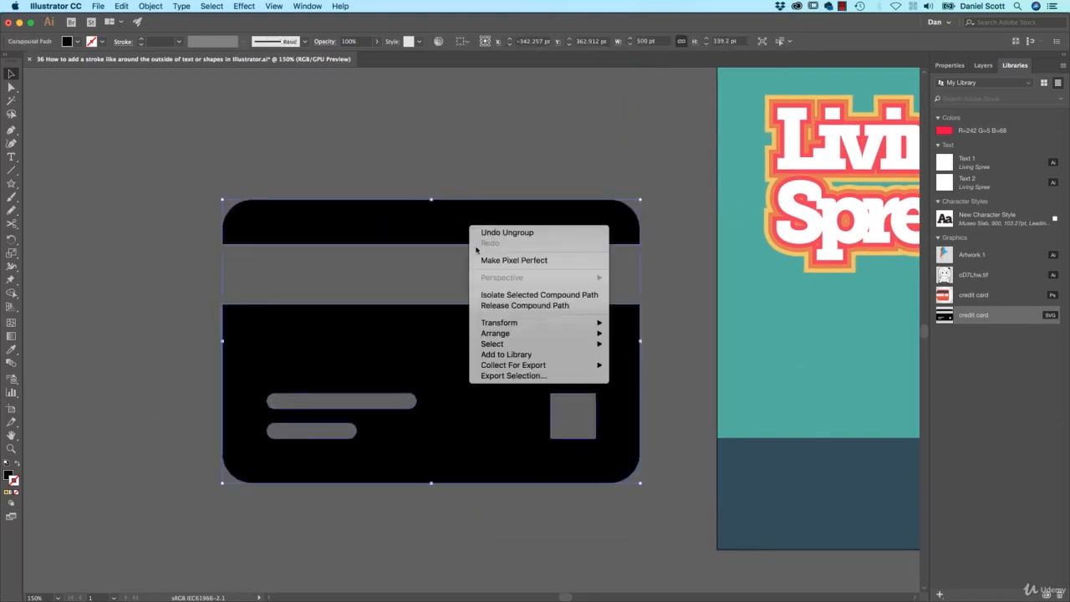
click(547, 305)
- Try moving the card's top band and lower body separately, and undo each move
drag(512, 225, 505, 134)
key(super+z)
drag(550, 323, 287, 342)
key(super+z)
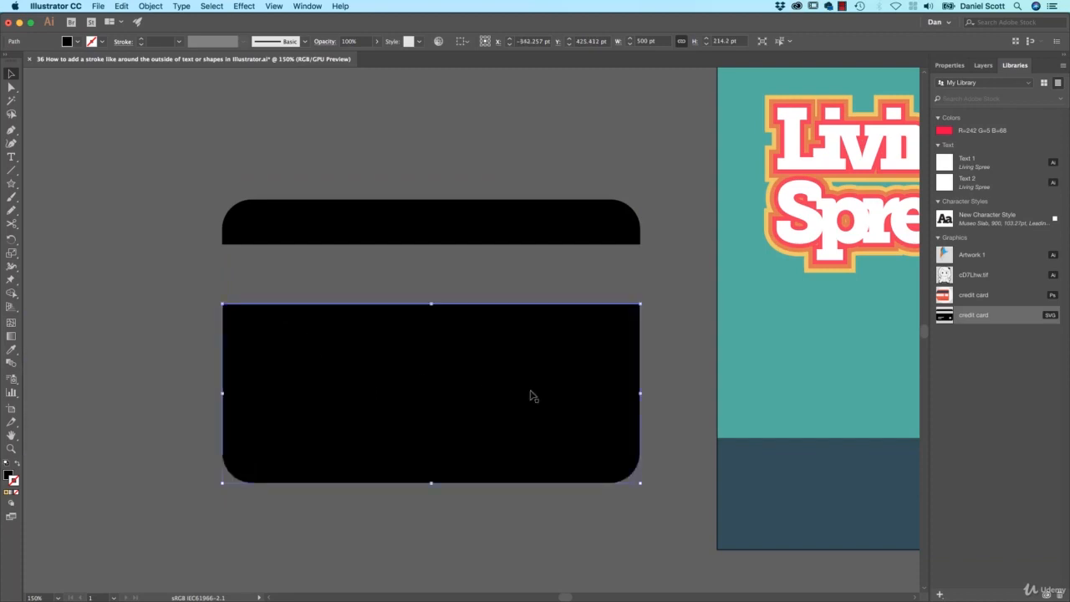
- Combine the card's lower body with its line and square shapes into a compound path and select the top band
click(180, 521)
key(super+8)
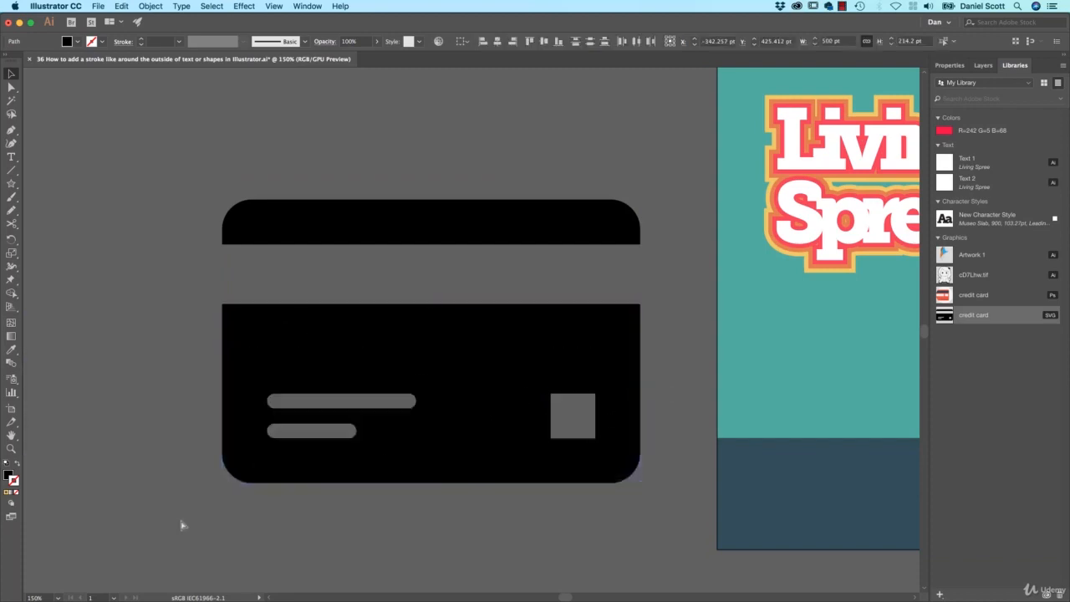
mouse_move(393, 234)
mouse_down()
mouse_move(402, 165)
mouse_move(387, 242)
mouse_up()
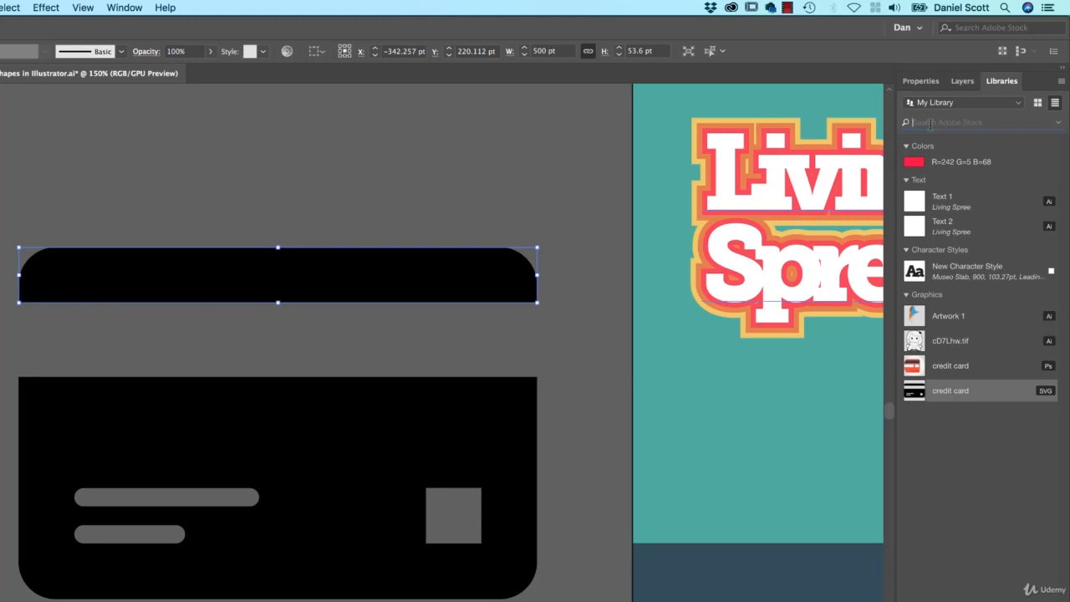
- Search Adobe Stock for "credit card" from the library and browse the photo results
text(credi)
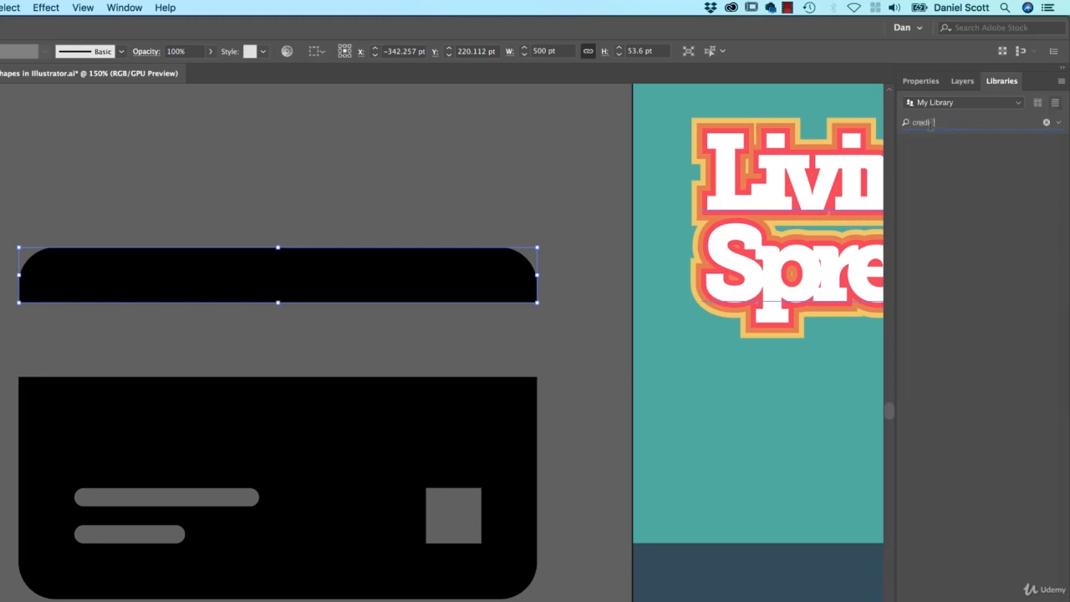
text(t card)
key(Return)
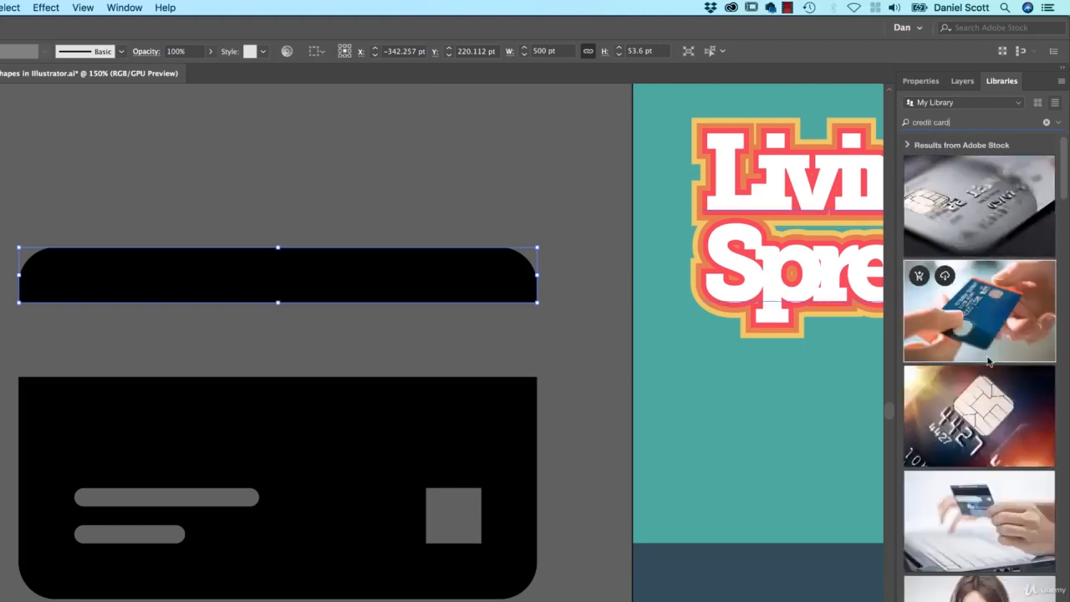
scroll(989, 361, down, 10)
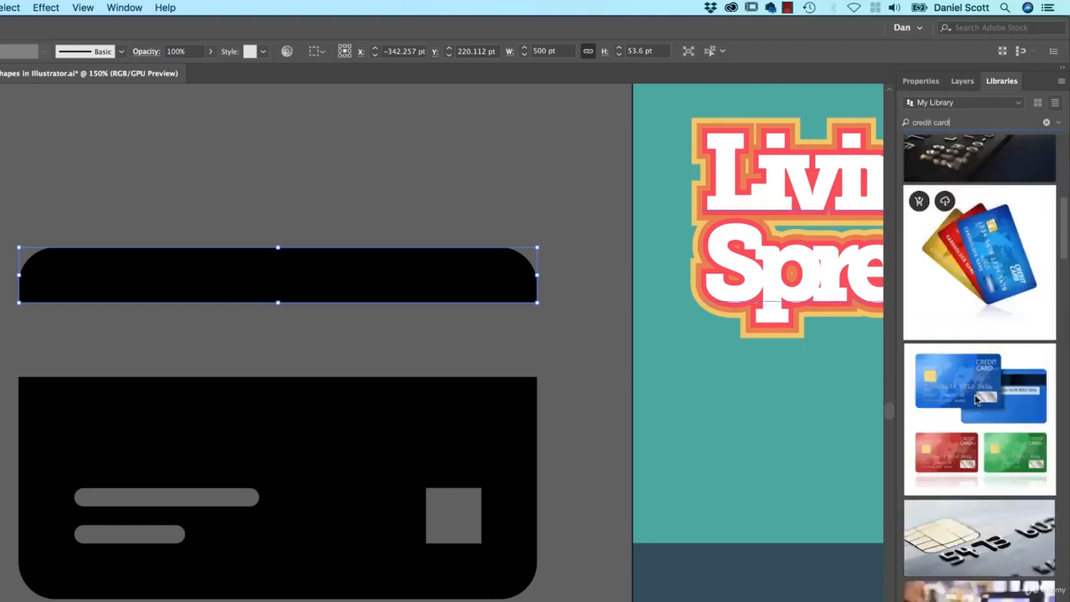
scroll(977, 399, down, 3)
scroll(977, 400, up, 10)
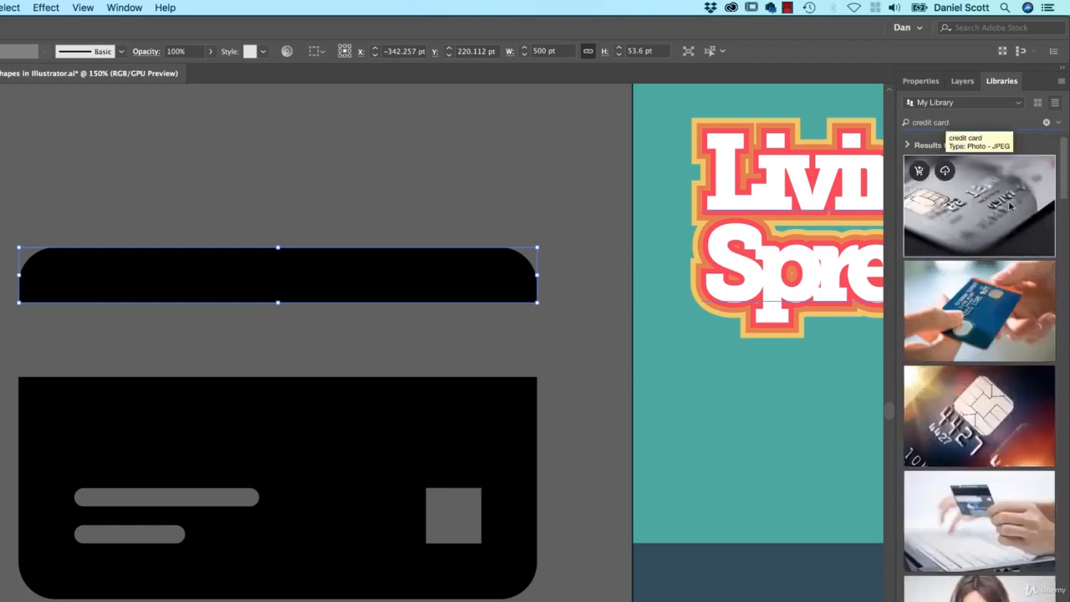
- Place the grey credit card close-up photo from the Stock results and position it to the left of the black card
drag(999, 214, 8, 222)
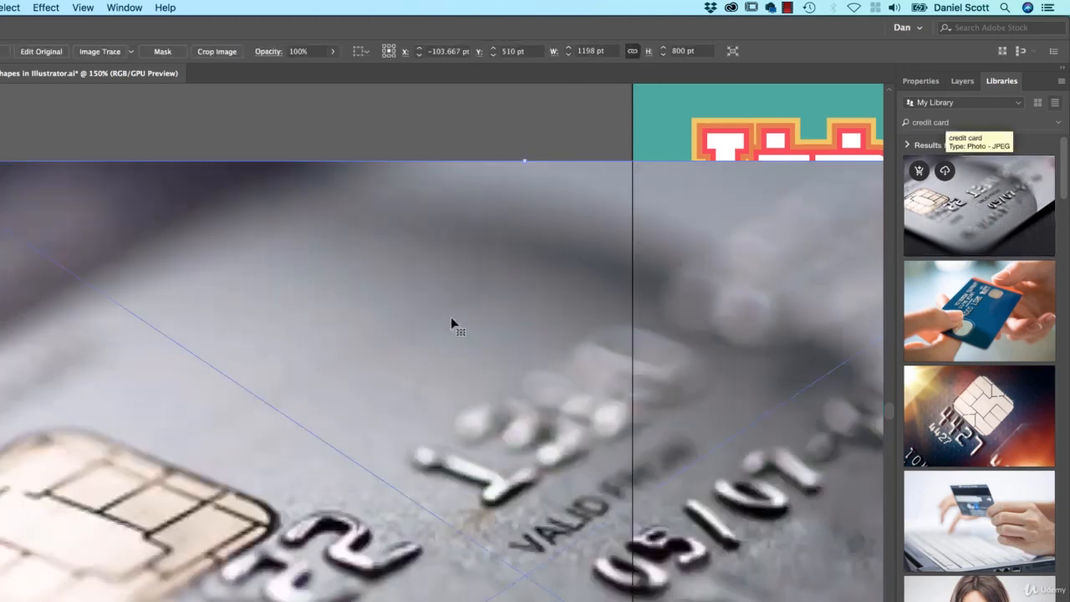
scroll(451, 319, down, 3)
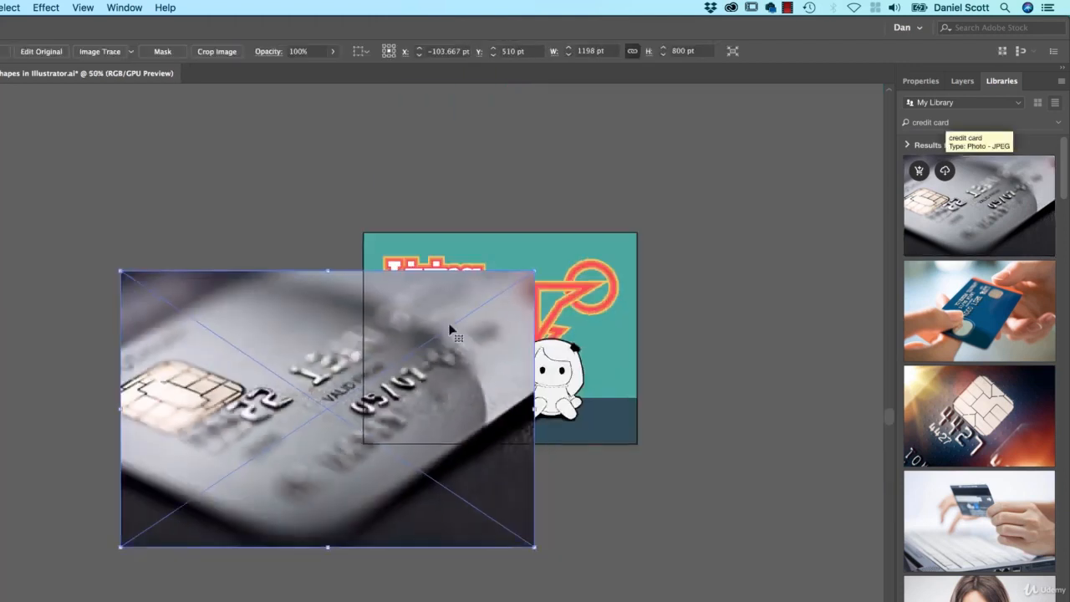
drag(328, 461, 618, 396)
drag(468, 362, 414, 377)
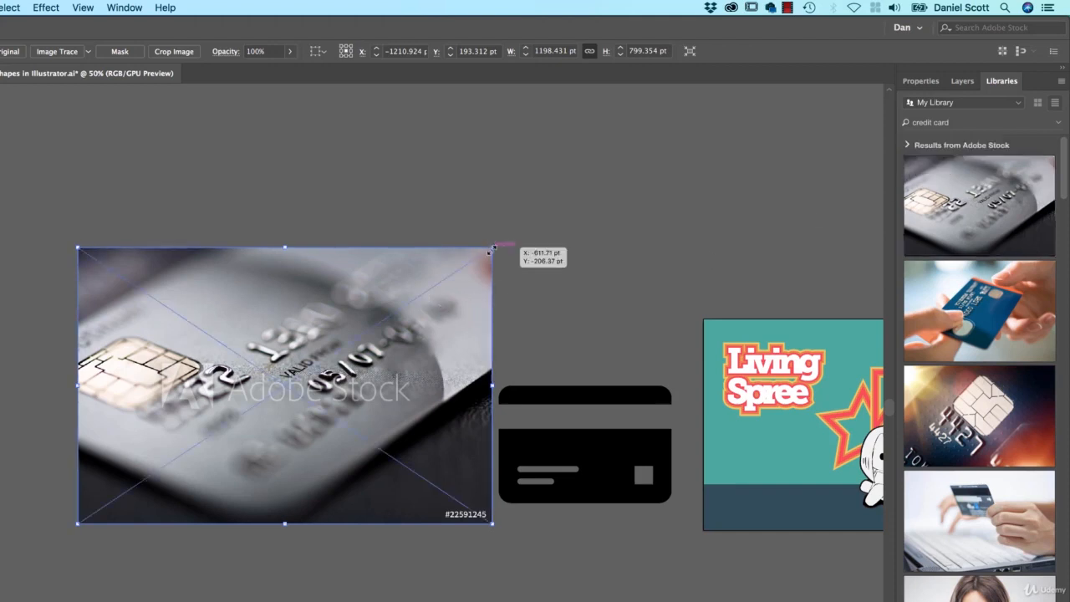
- Rotate the placed stock photo counter-clockwise and scale it down until its bounds are about 938 by 811 pt
drag(501, 251, 418, 172)
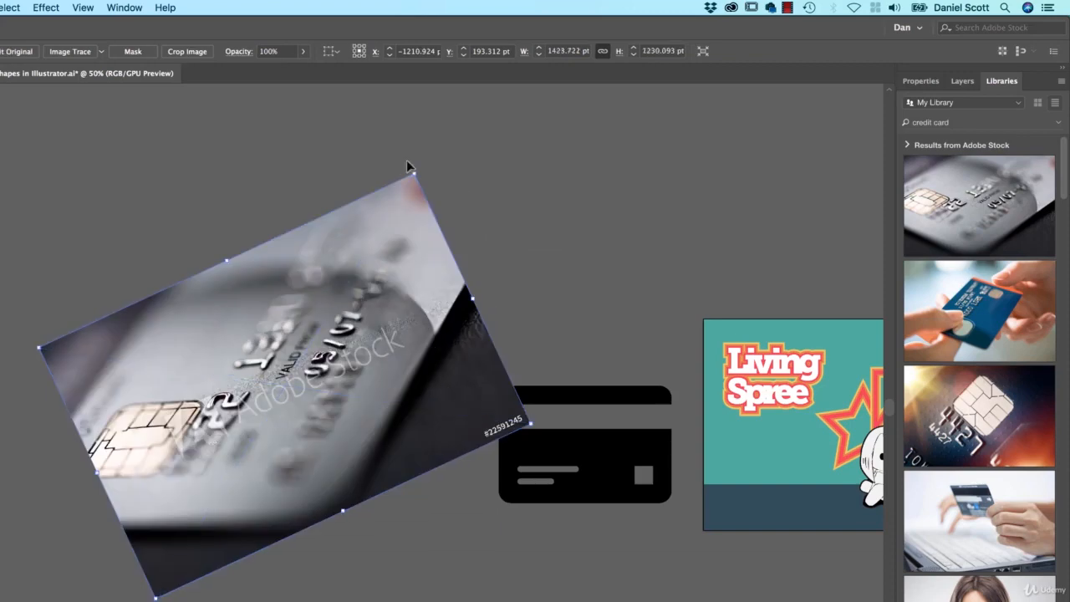
drag(414, 176, 327, 319)
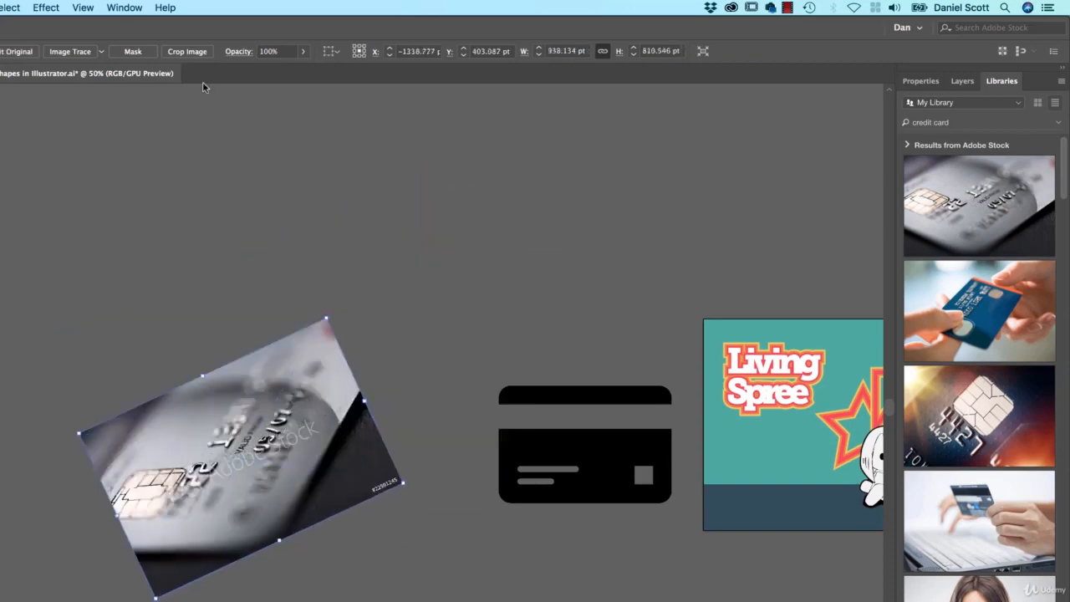
click(61, 6)
click(324, 143)
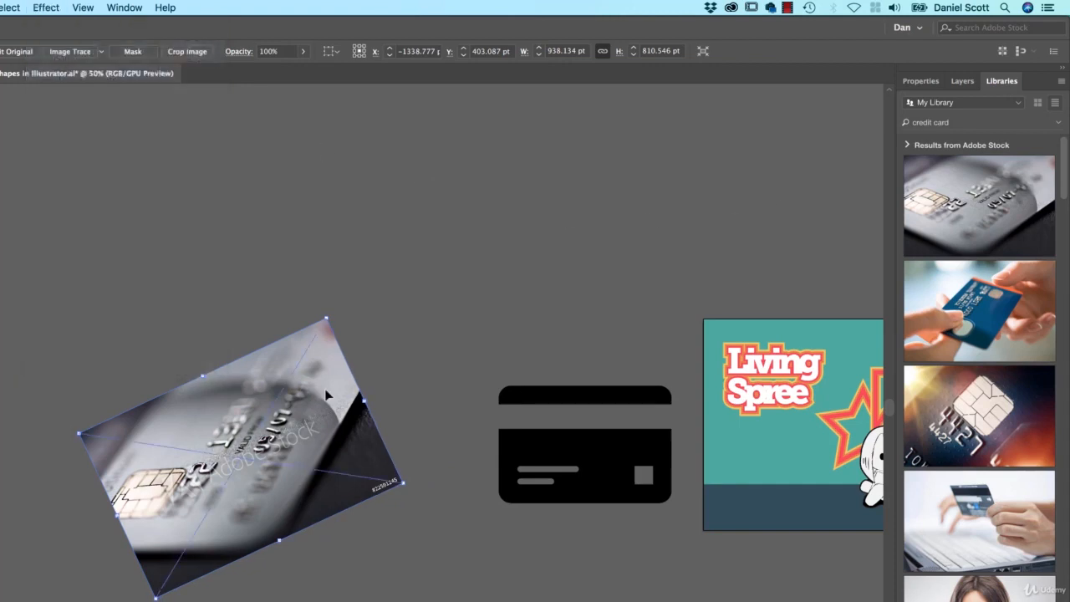